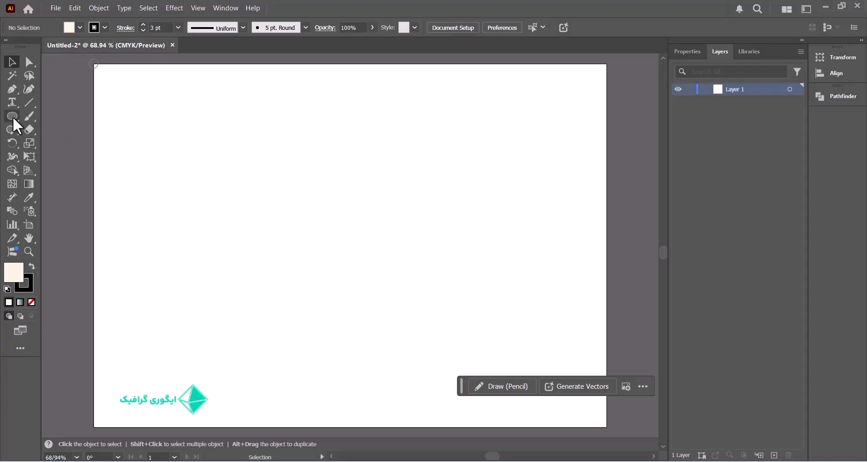
- Draw a wide, flat rounded rectangle near the artboard's upper edge and fill it with the off-white colour fcfcfc
left_click(12, 116)
left_click(69, 129)
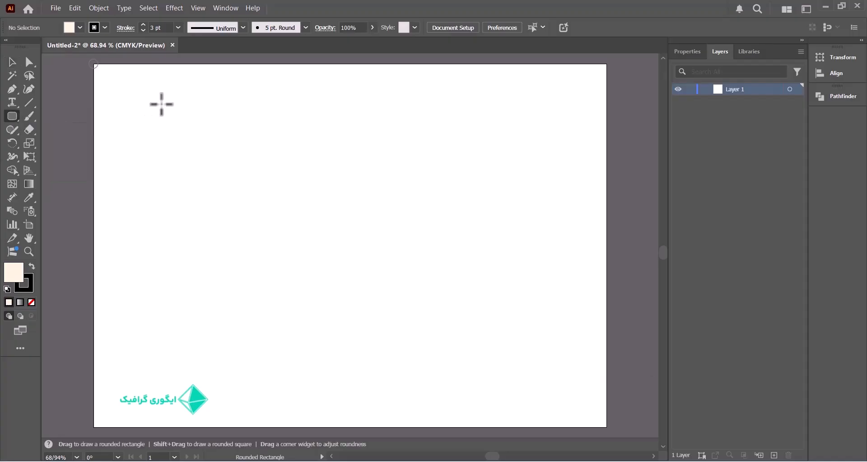
left_click_drag(161, 105, 364, 131)
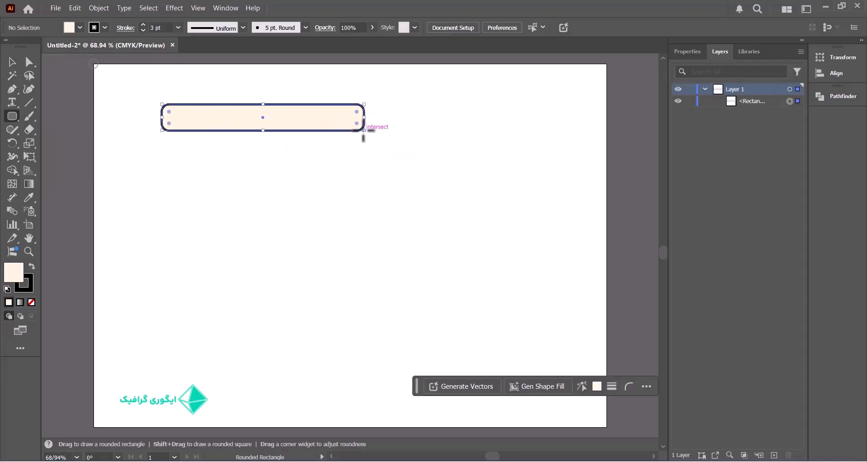
double_click(15, 273)
left_click_drag(294, 168, 211, 144)
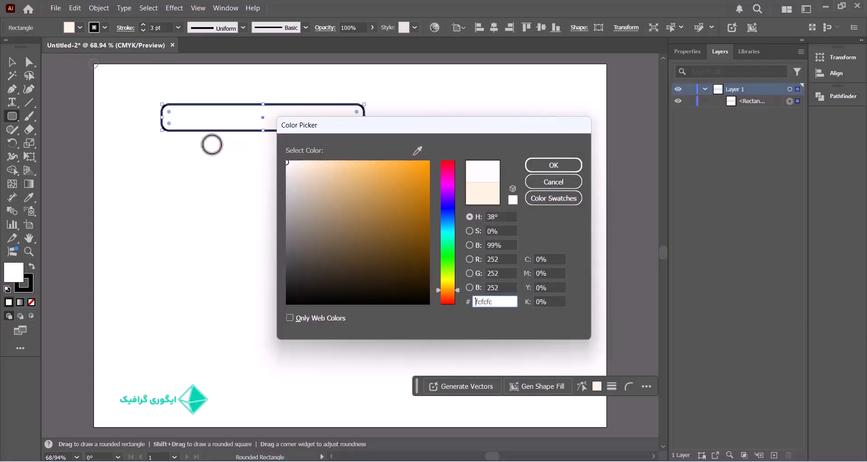
left_click(555, 165)
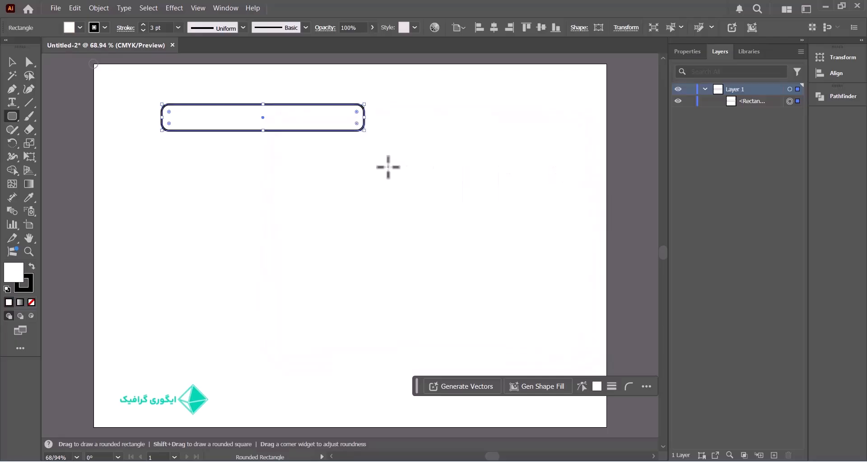
- Create a 3-sided polygon with a radius of 2/2336 cm below the rounded rectangle
left_click(10, 116)
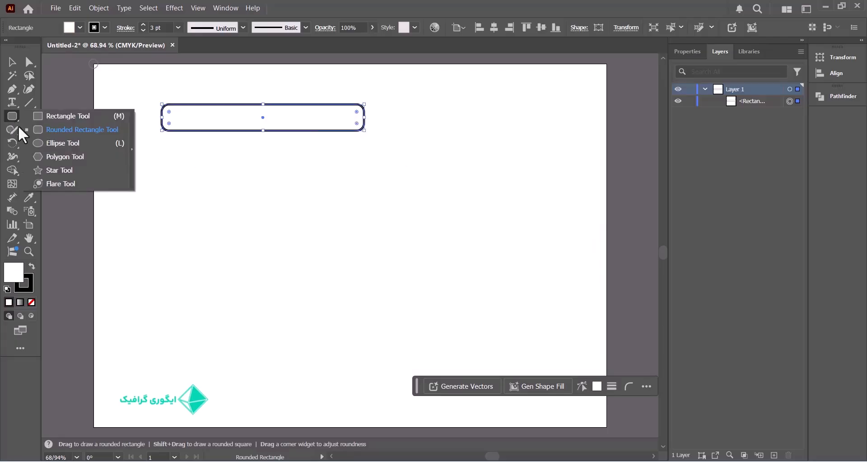
left_click(54, 158)
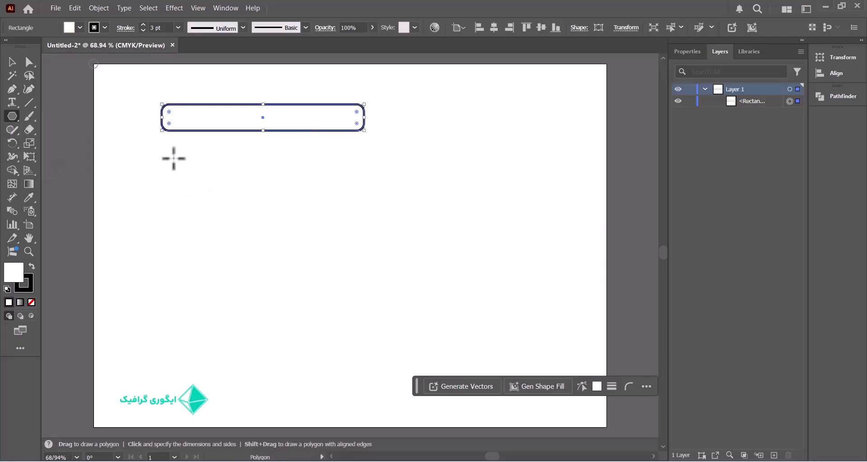
left_click(283, 223)
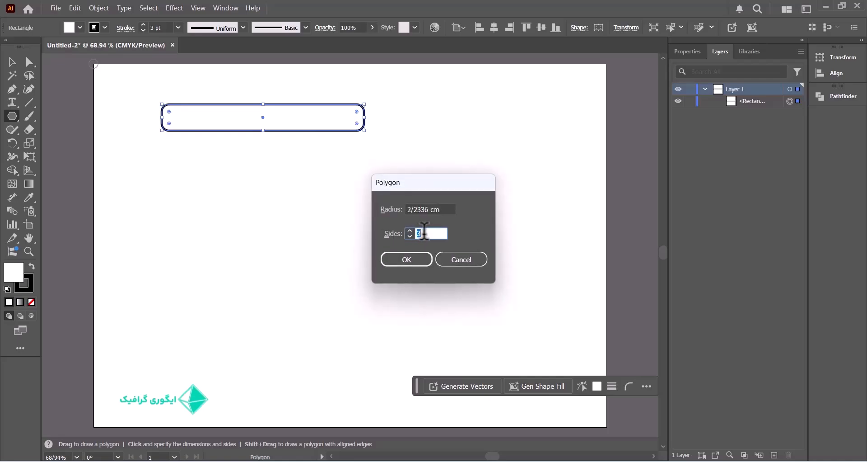
left_click(411, 261)
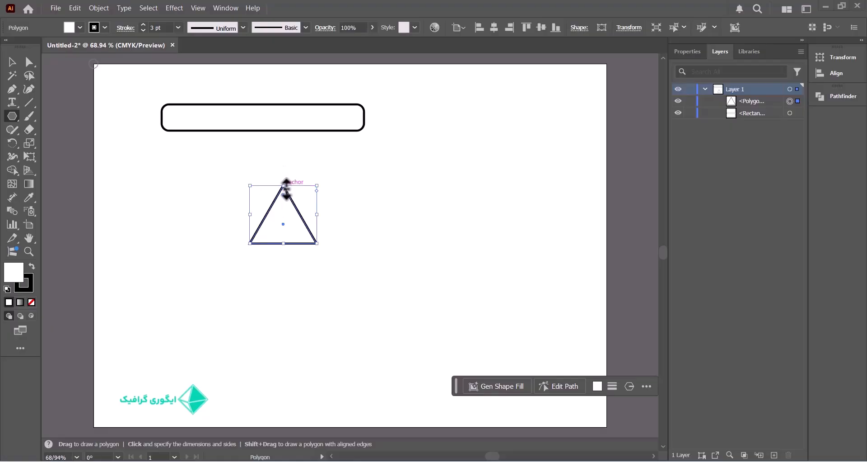
left_click_drag(287, 186, 280, 316)
key("ctrl")
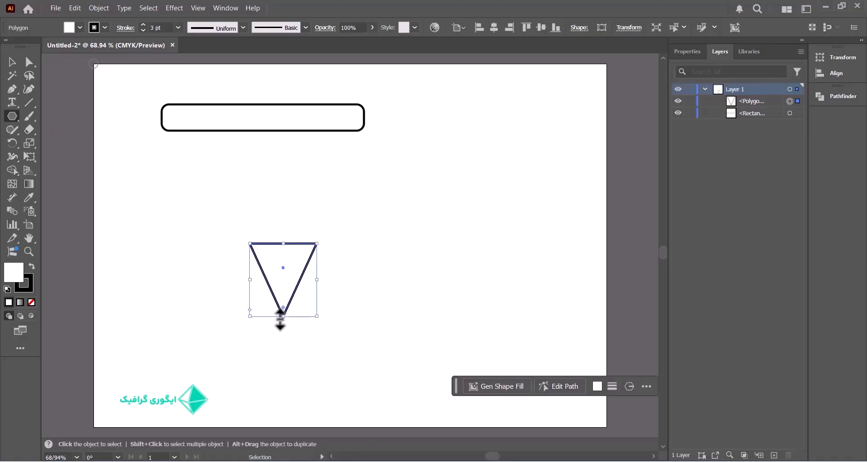
key("ctrl+z")
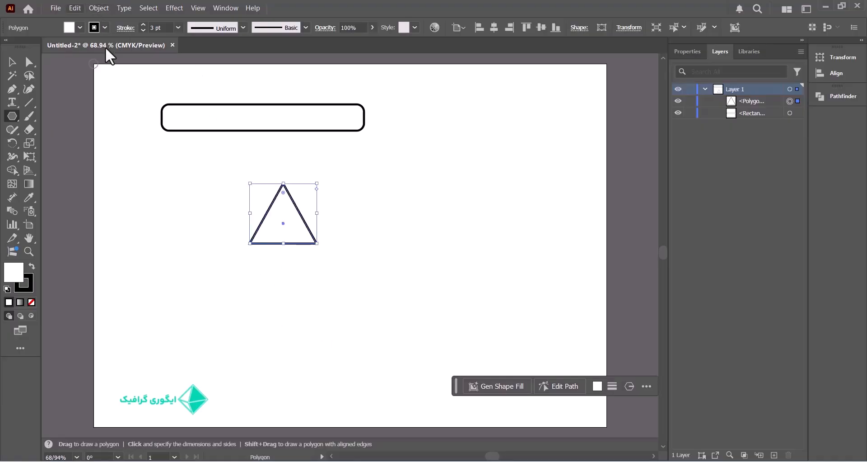
- Rotate the triangle 180° so that it points downward
left_click(99, 8)
mouse_move(116, 31)
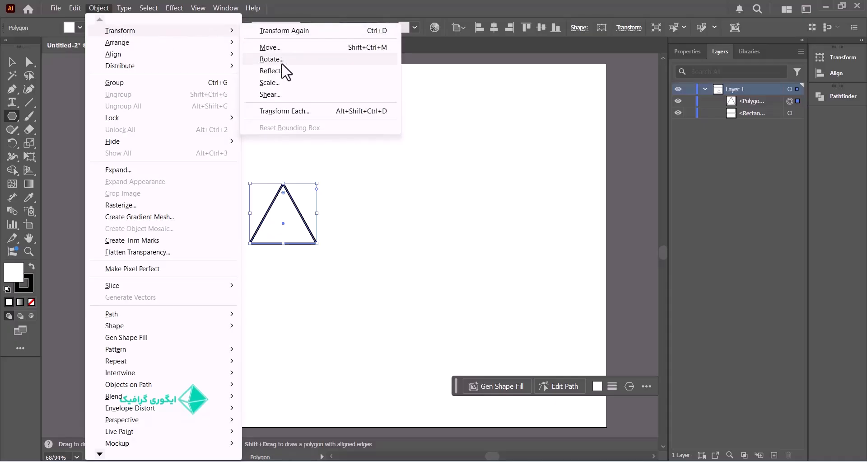
left_click(294, 60)
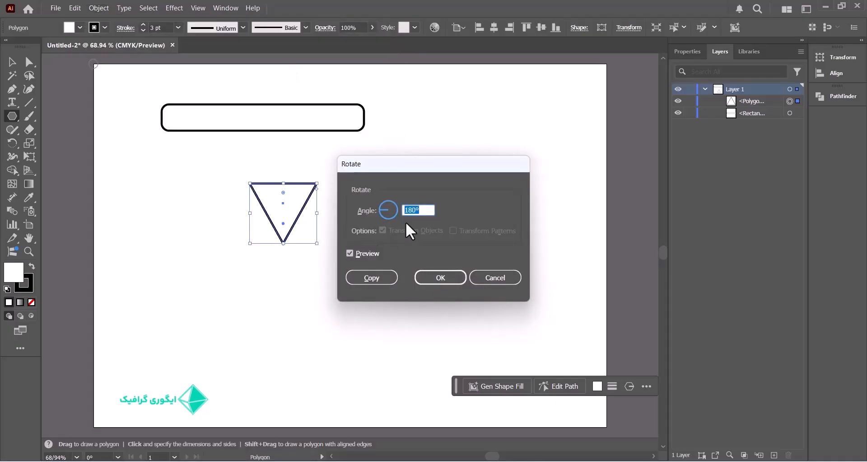
left_click(439, 277)
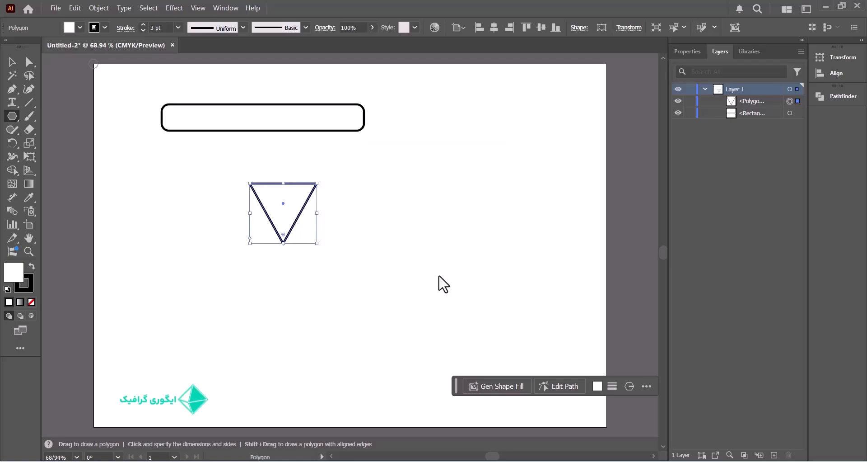
- Enlarge the triangle to nearly the bar's width, place its flat edge against the bar's lower edge, and stretch its tip downward
left_click(12, 62)
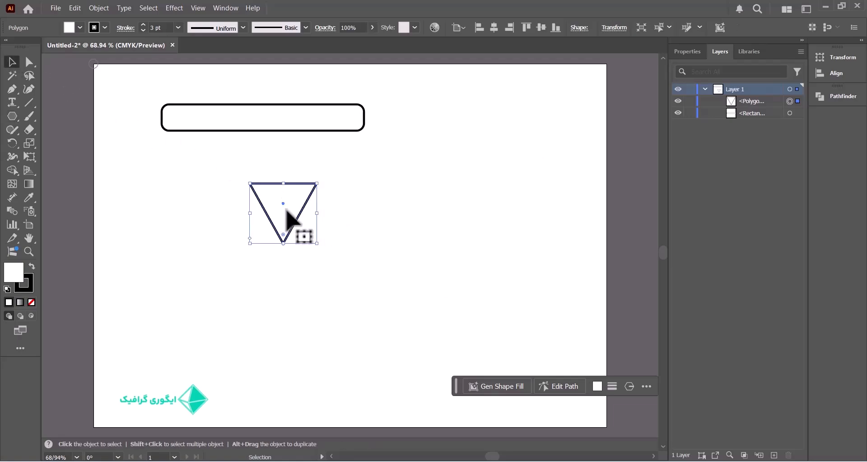
left_click_drag(286, 211, 262, 162)
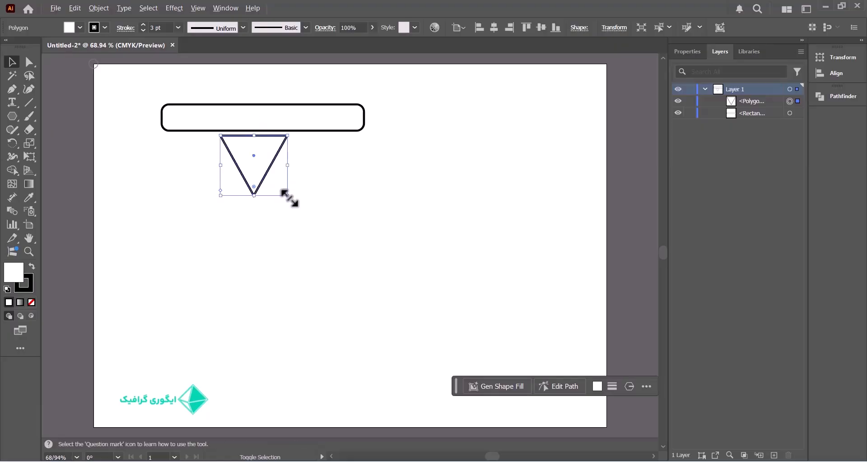
left_click_drag(289, 196, 362, 285)
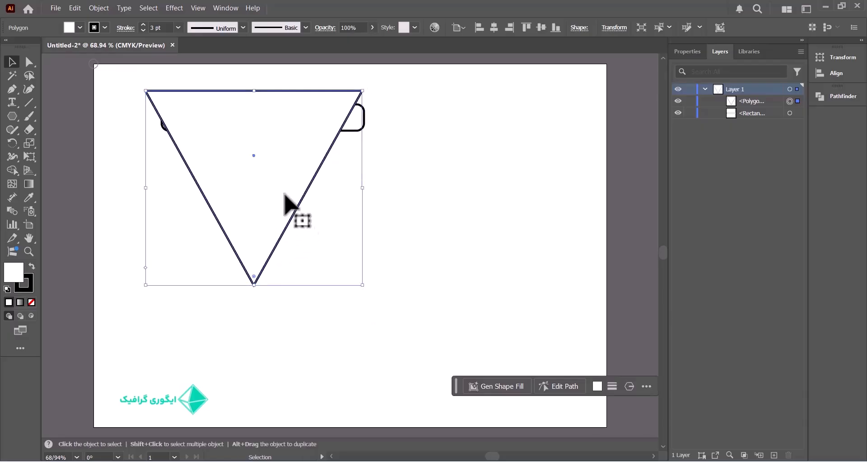
left_click_drag(284, 193, 293, 238)
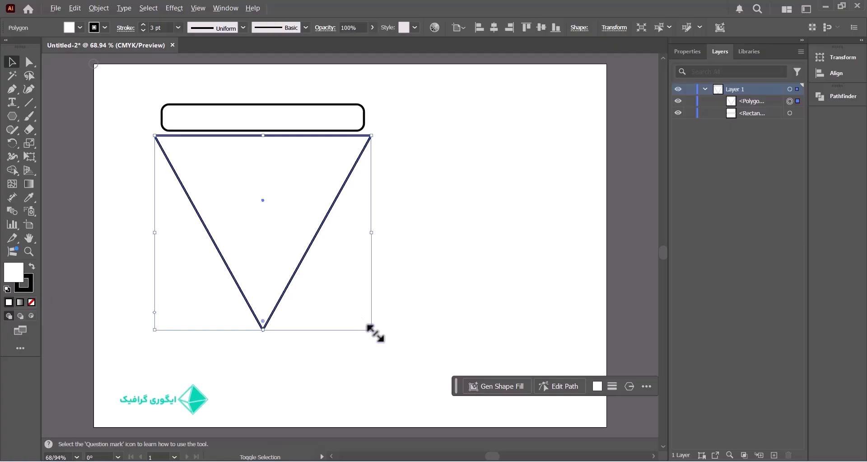
left_click_drag(370, 330, 363, 319)
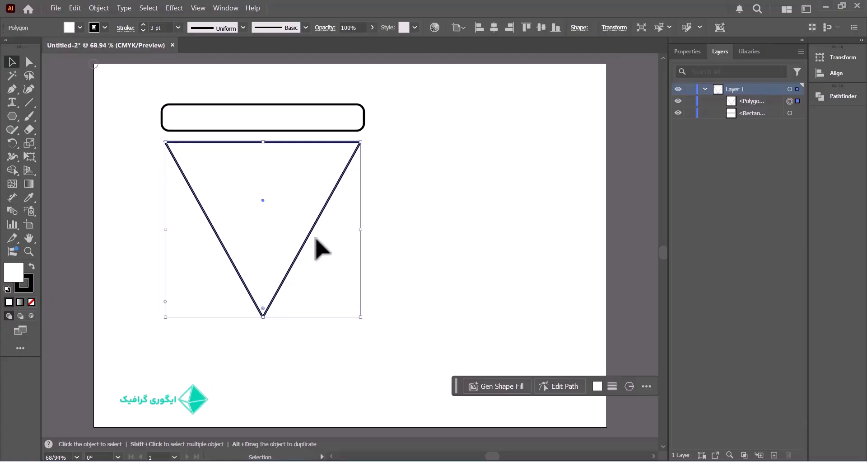
left_click_drag(303, 204, 303, 194)
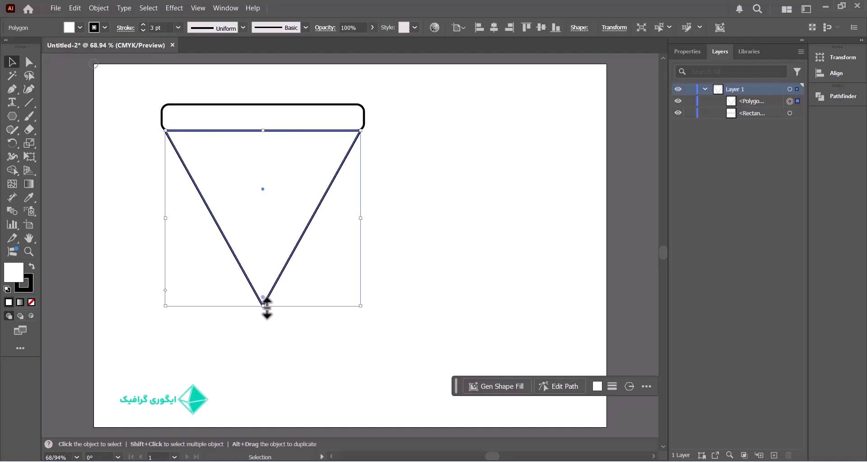
left_click_drag(267, 308, 267, 357)
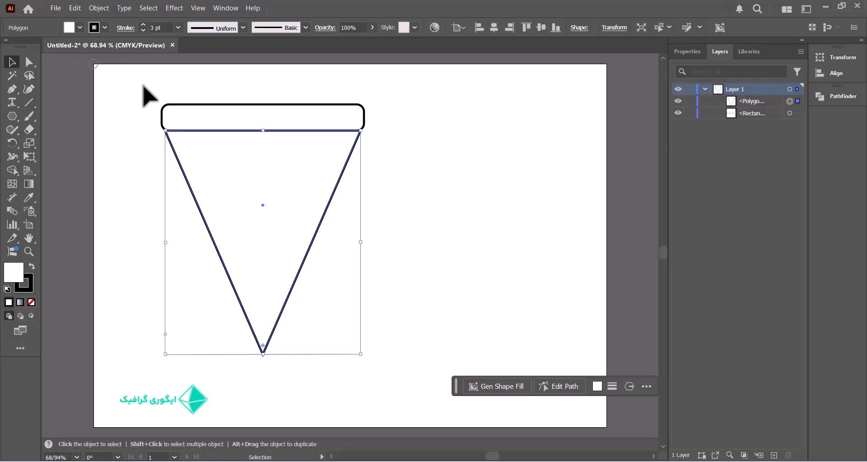
- Scale up the bar and triangle together and move them toward the artboard's left edge
left_click_drag(143, 86, 395, 343)
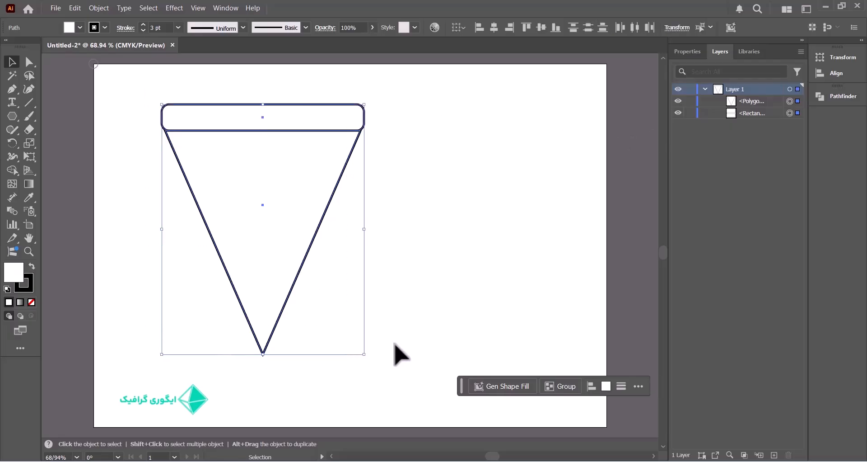
left_click(363, 350)
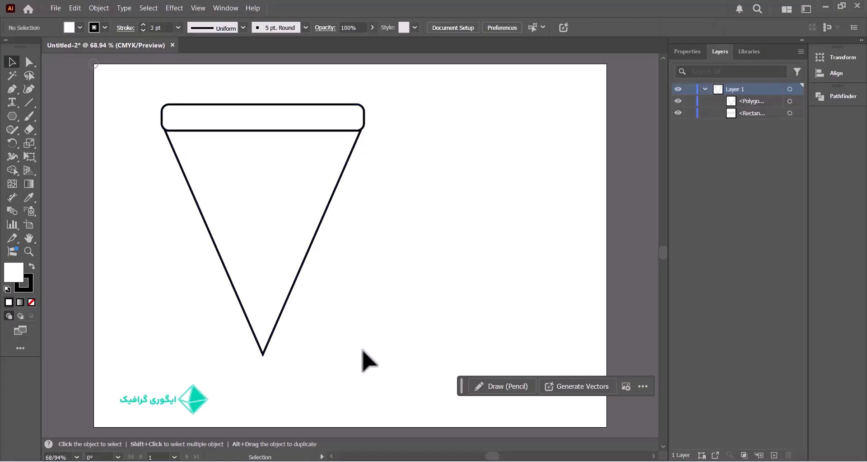
left_click_drag(152, 81, 385, 375)
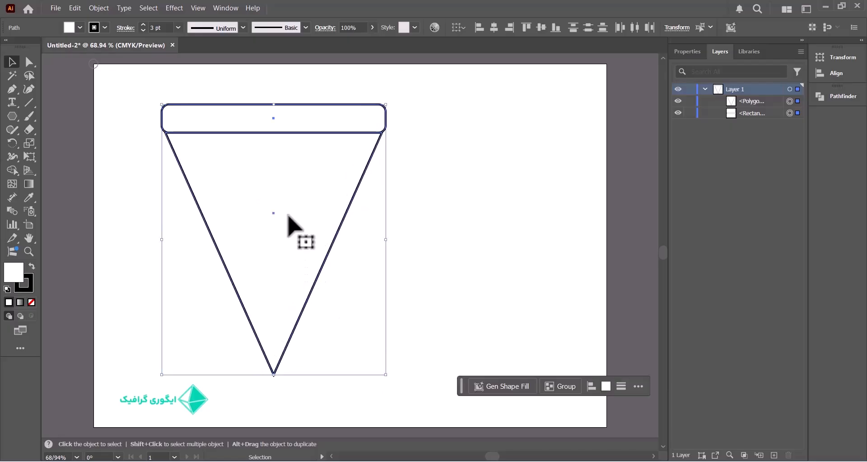
left_click_drag(288, 215, 231, 233)
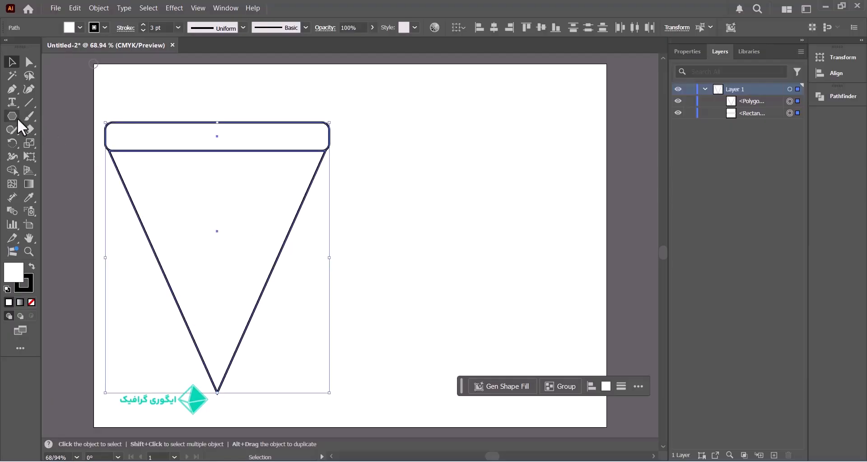
- Draw a small upright rounded rectangle and two equal circles, the second a copy, in the empty area right of the triangle
left_click_drag(14, 116, 54, 128)
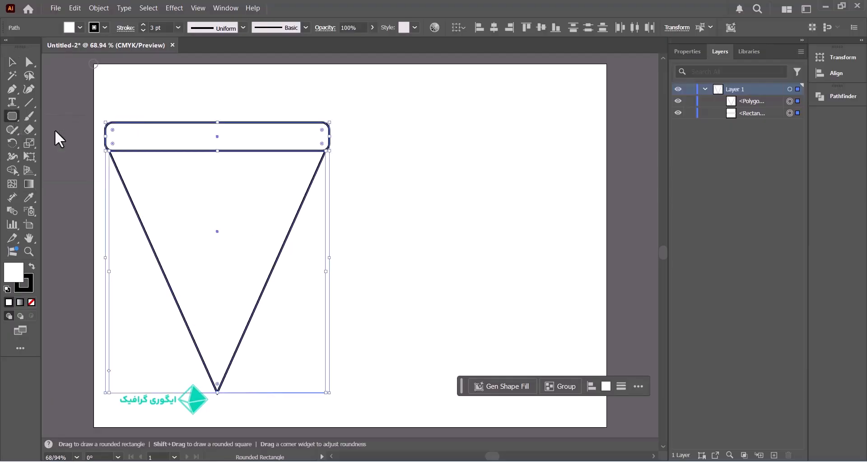
left_click_drag(374, 89, 392, 129)
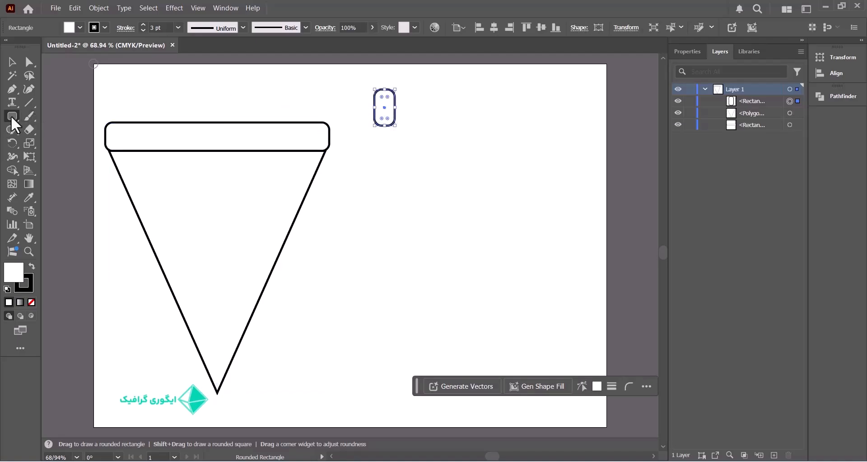
left_click_drag(16, 126, 55, 148)
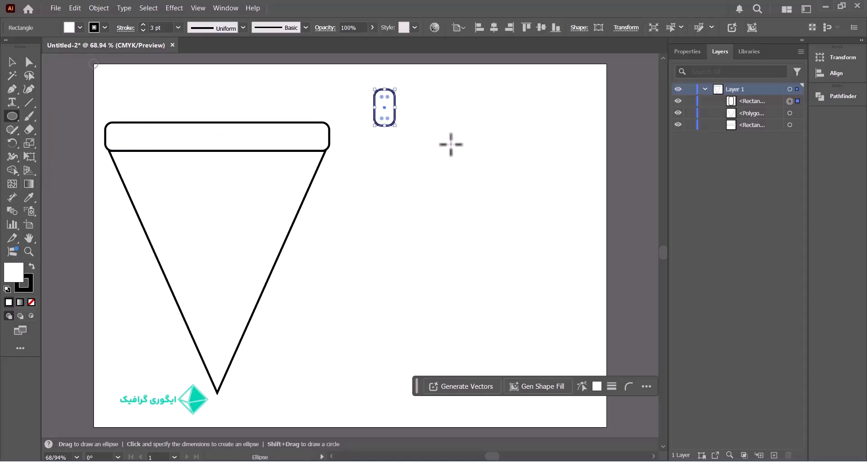
left_click_drag(451, 144, 543, 233)
key("v")
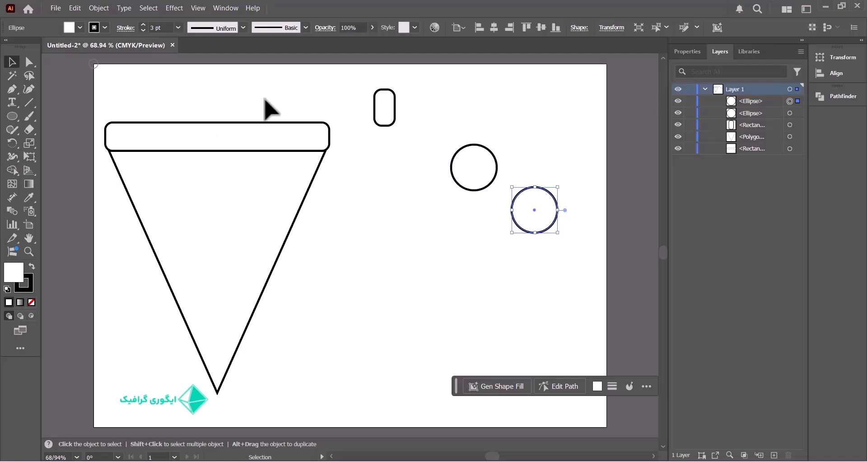
- Copy the lower circle, paste it in place and shrink the copy about its centre to form a ring
left_click(74, 9)
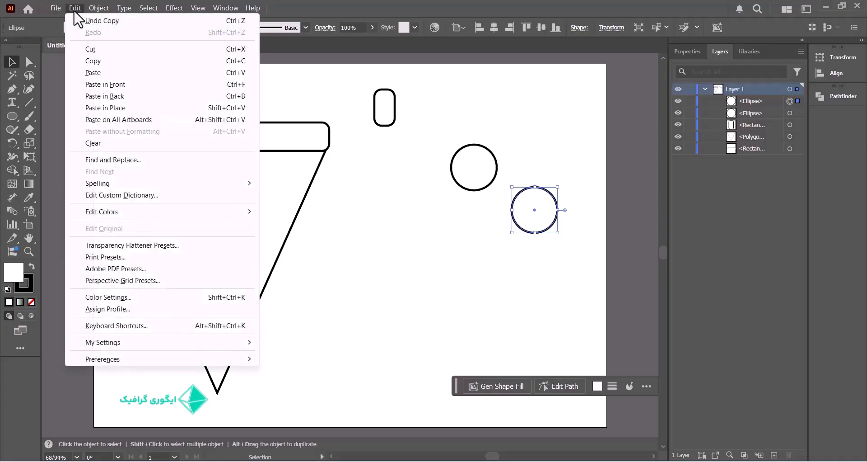
left_click(89, 63)
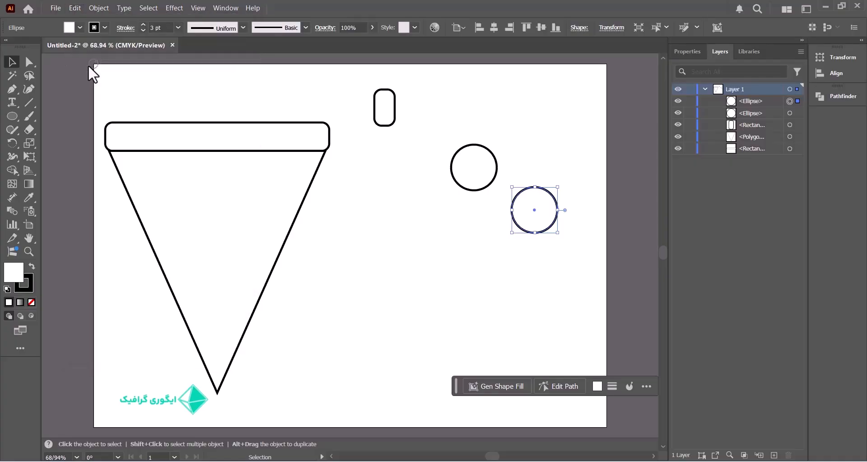
left_click(77, 6)
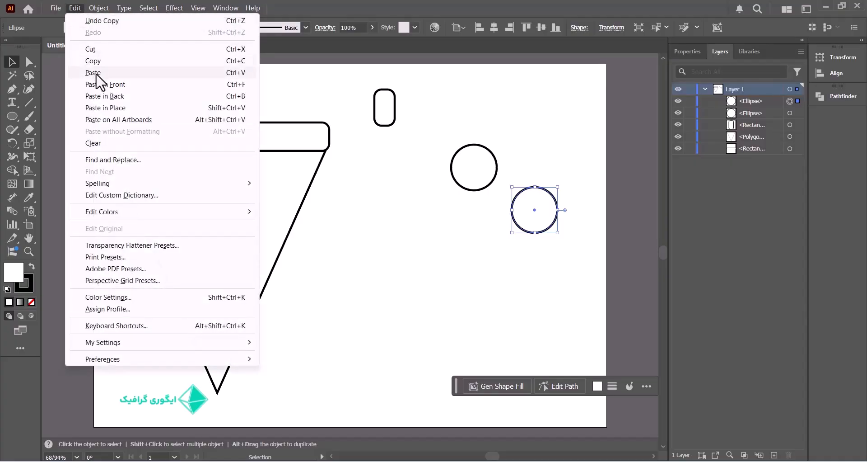
left_click(108, 108)
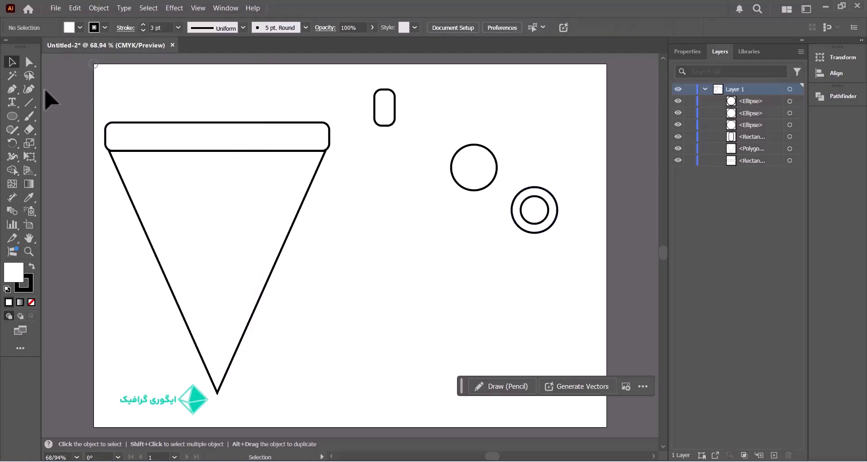
- Draw a closed mushroom outline with the Curvature tool in the empty area beside the triangle, below the small rounded rectangle
left_click(27, 90)
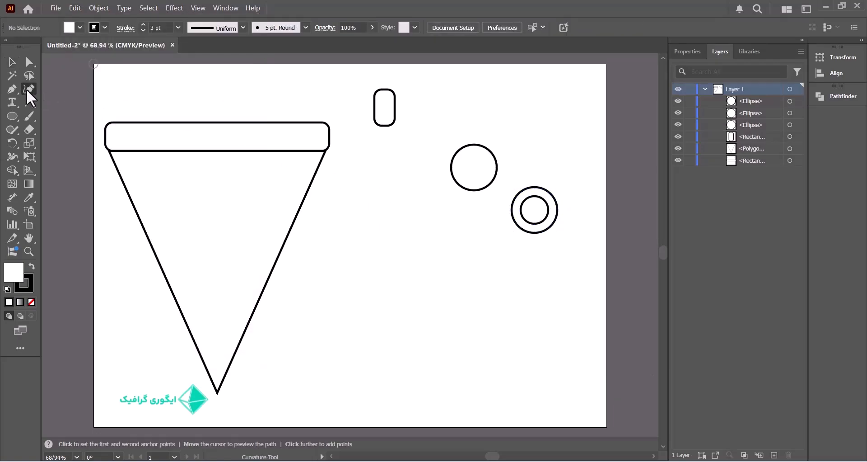
left_click(343, 260)
left_click(334, 235)
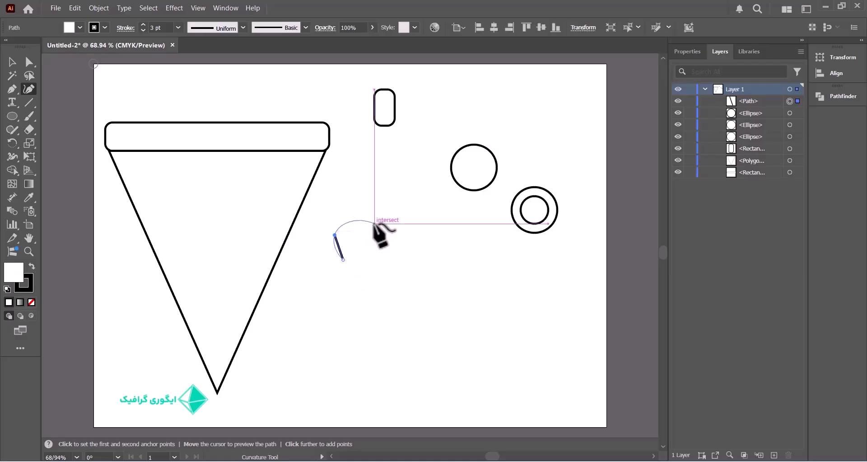
left_click(374, 223)
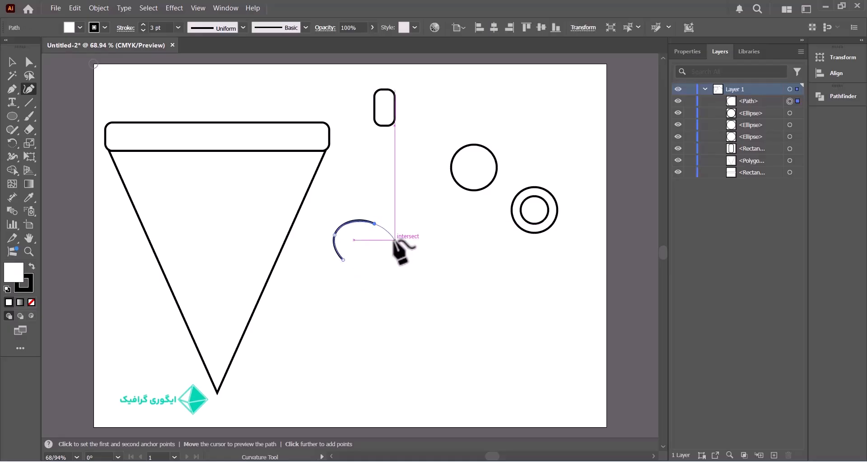
left_click(395, 239)
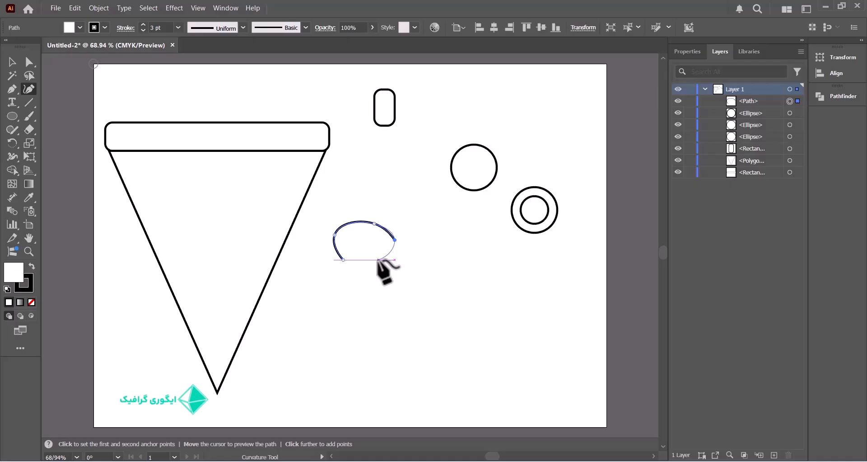
left_click(374, 257)
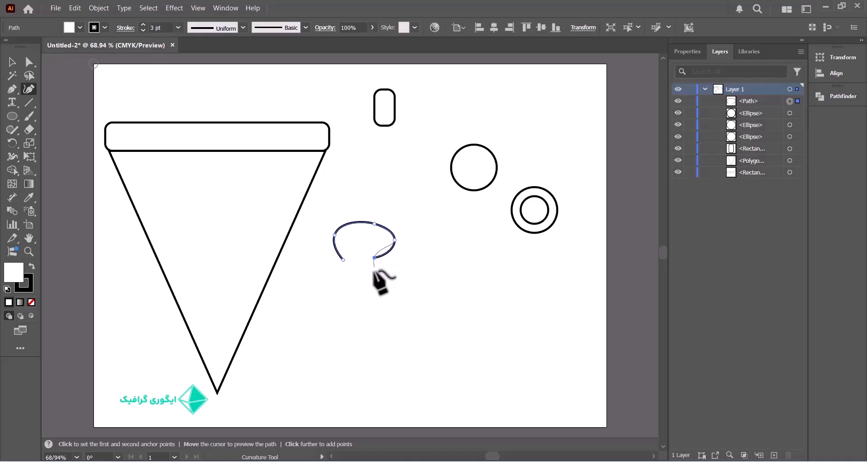
left_click(376, 279)
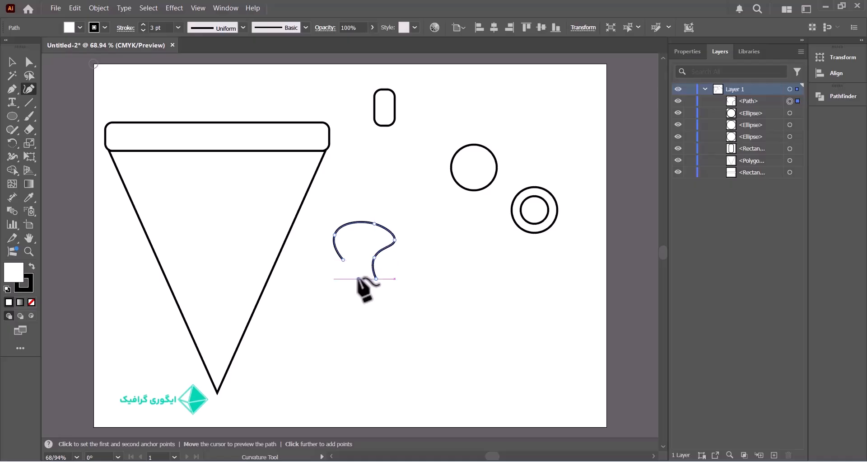
left_click(358, 279)
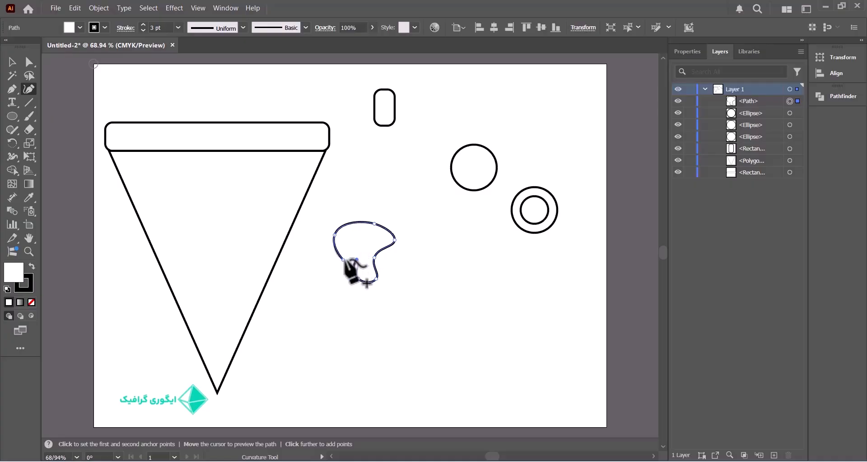
left_click(343, 259)
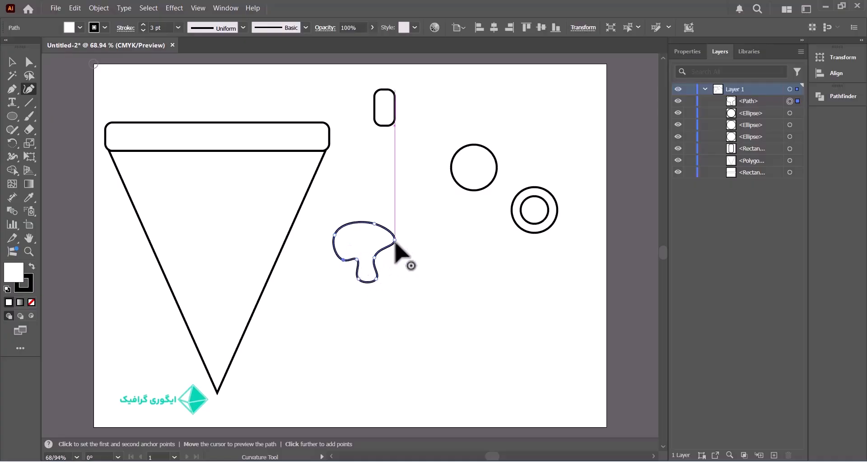
- Reshape the mushroom's cap by moving its side anchor points upward for a fuller, rounder dome, and narrow the stem's upper end
left_click_drag(394, 239, 388, 223)
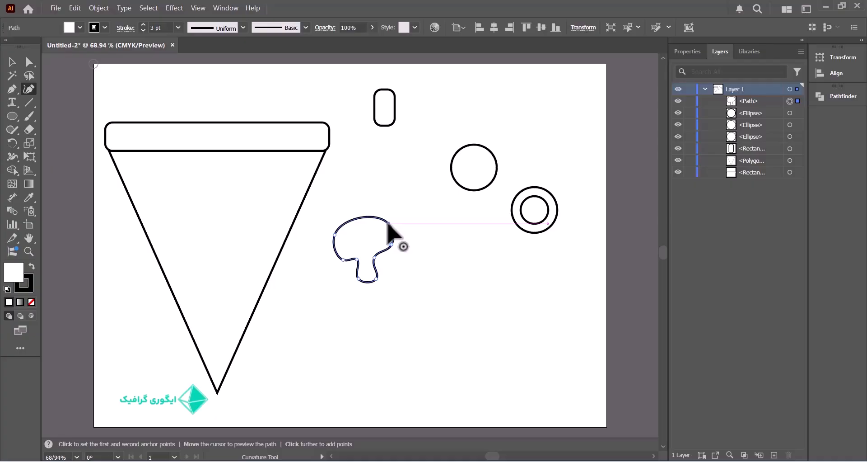
left_click(372, 256)
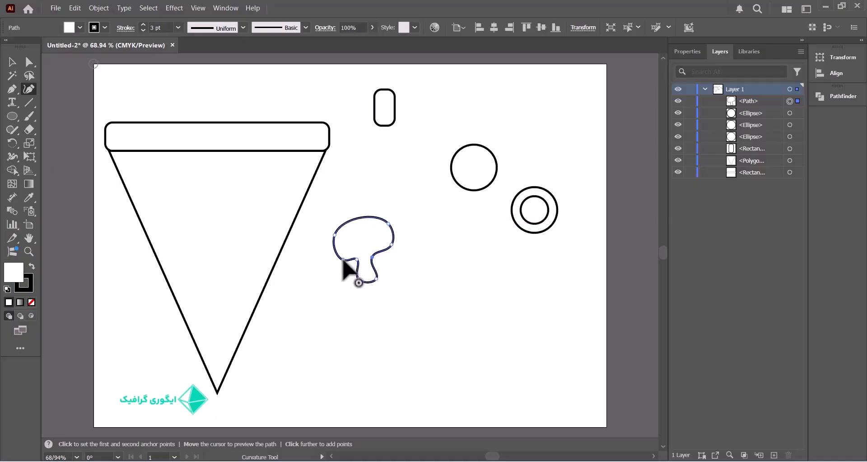
left_click_drag(343, 260, 338, 230)
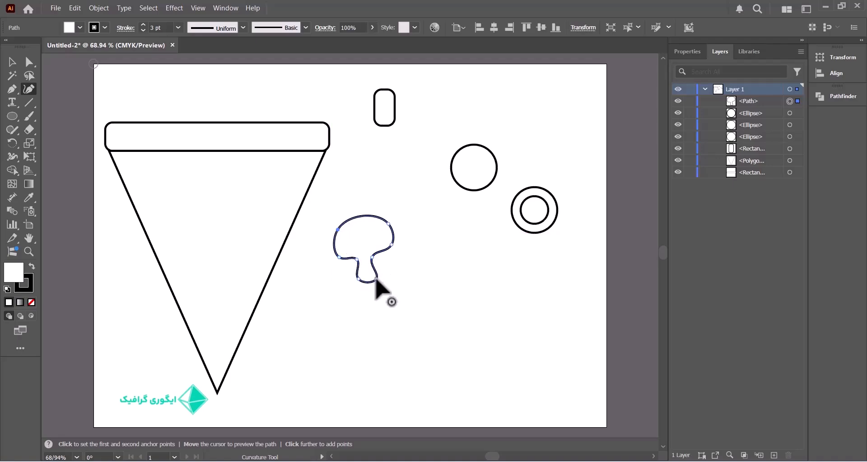
- Refine the mushroom's stem by adjusting its bottom curve and tightening the corners where it meets the cap
left_click_drag(376, 278, 362, 283)
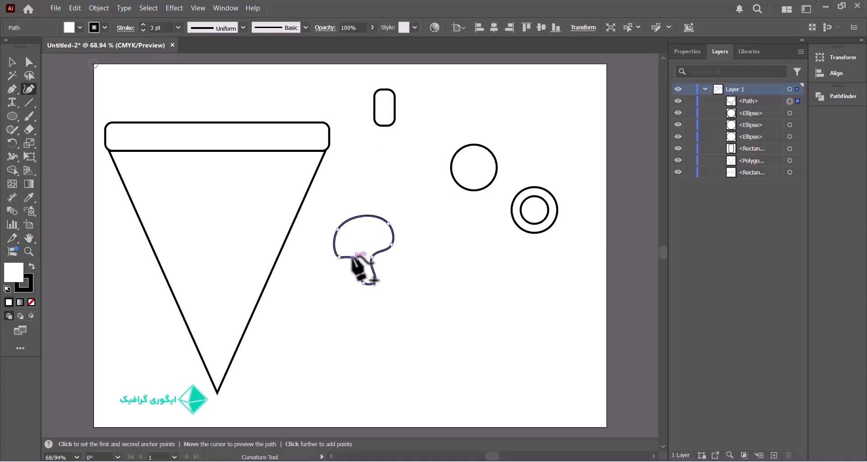
left_click_drag(353, 256, 358, 251)
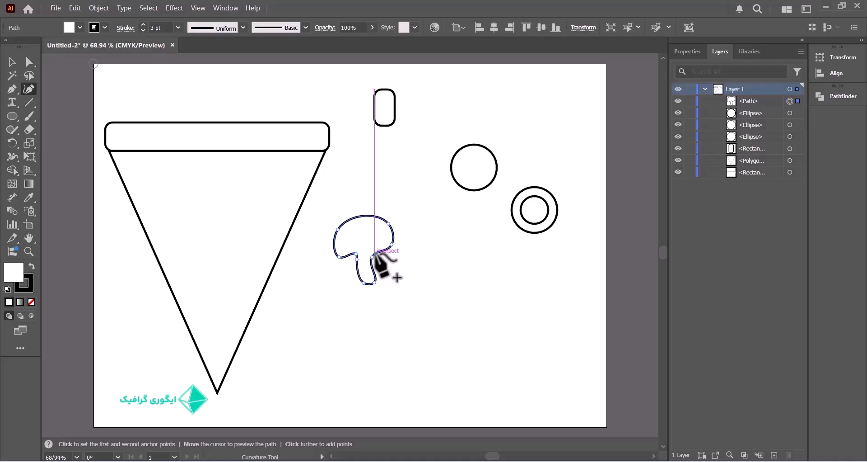
left_click_drag(374, 253, 369, 253)
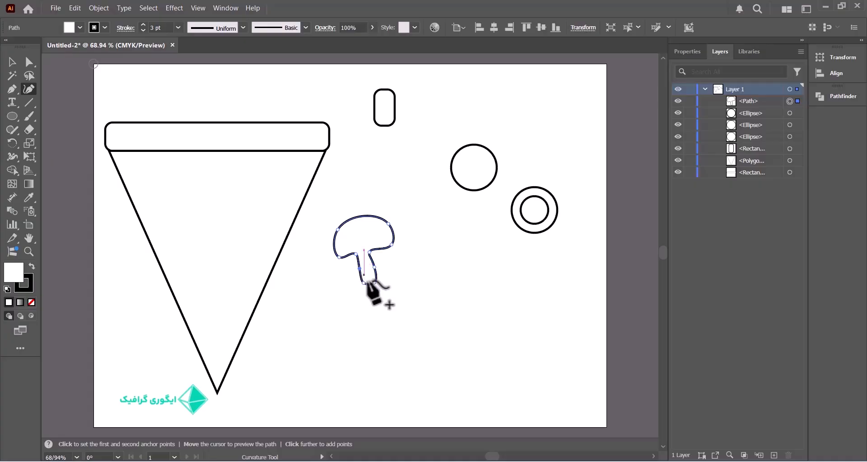
left_click_drag(374, 283, 373, 280)
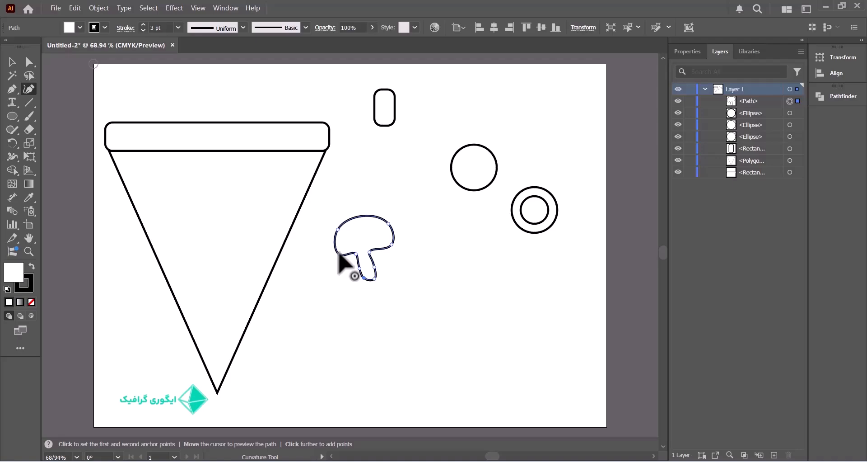
- Even out the mushroom cap by pulling its right edge and upper-right curve slightly inward
left_click(369, 252)
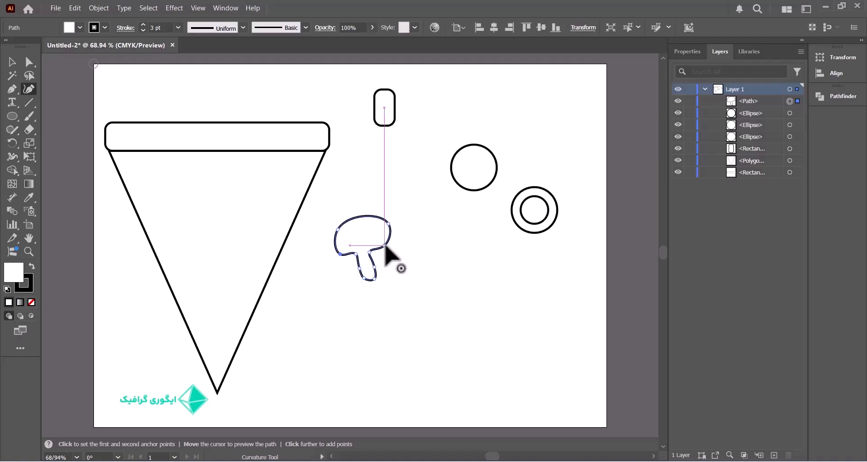
left_click(387, 247)
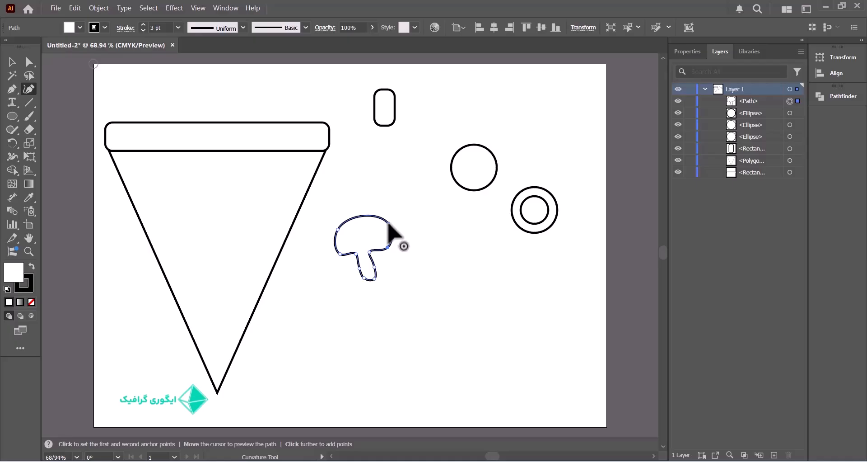
left_click(379, 220)
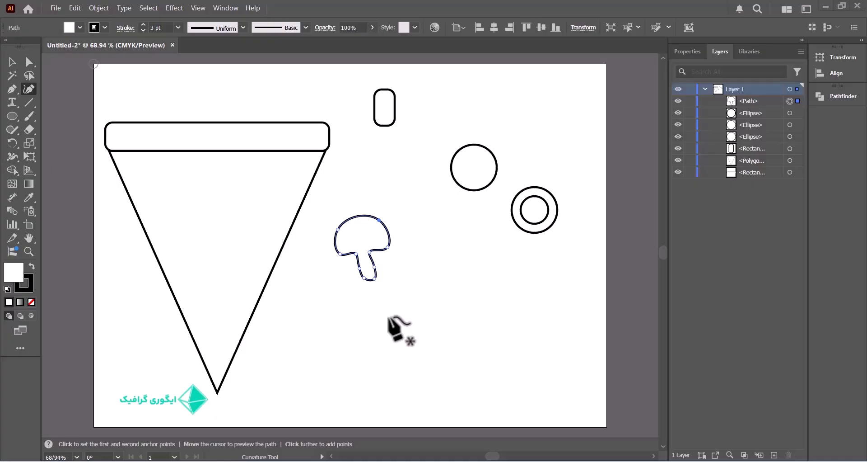
- Paste the five-colour palette image and place it in the artboard's lower-right corner
left_click(18, 60)
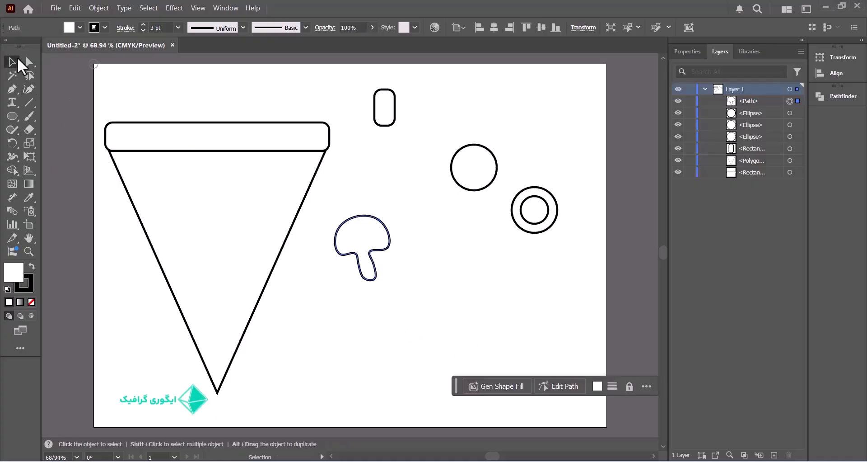
key("a")
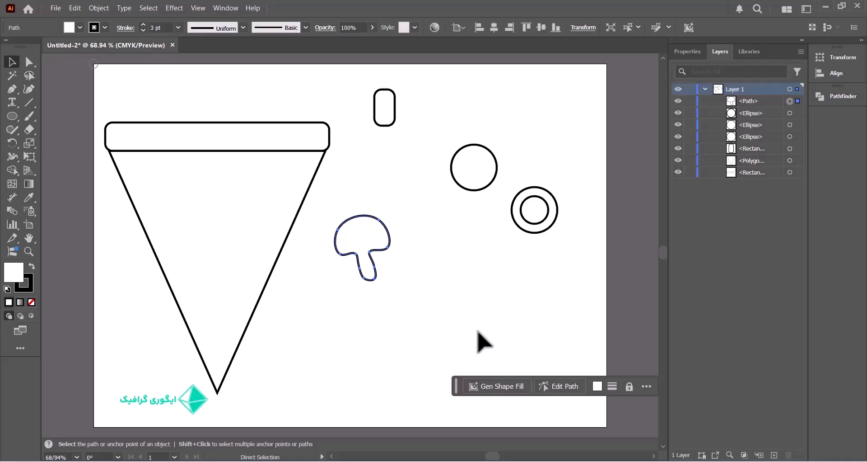
key("ctrl+v")
mouse_move(391, 252)
left_mouse_down()
mouse_move(434, 351)
mouse_move(542, 399)
mouse_move(606, 402)
mouse_move(582, 414)
left_mouse_up()
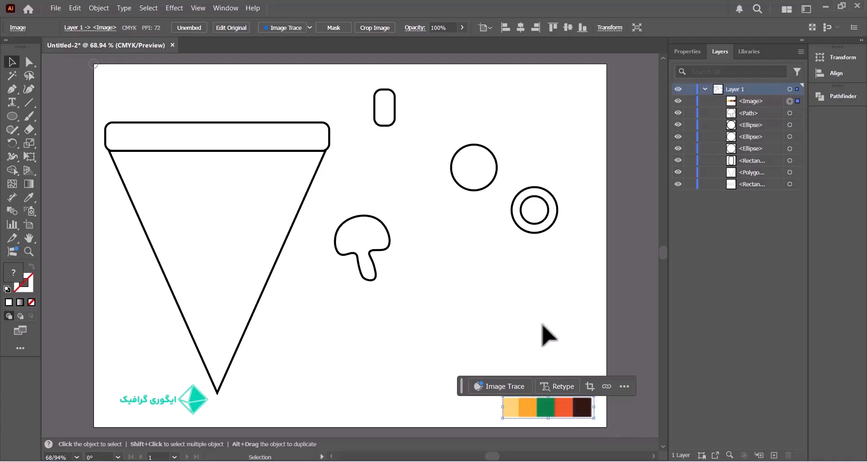
- Sample the palette with the Eyedropper to colour the triangle light yellow and the long rounded bar orange
left_click(799, 172)
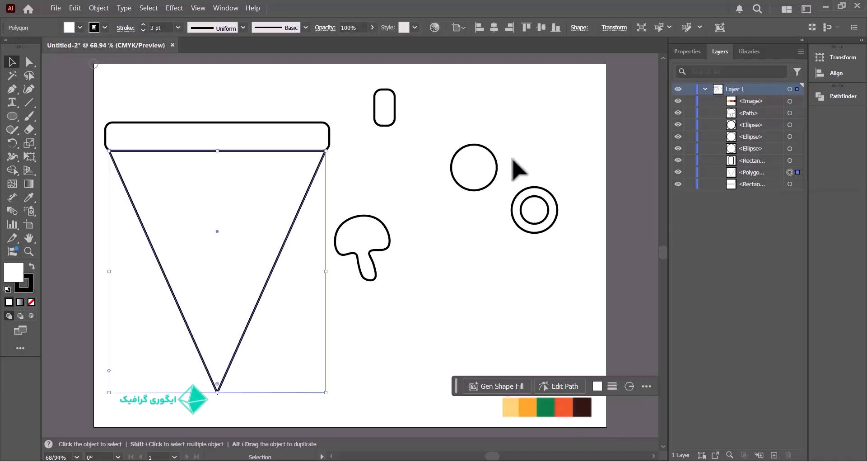
left_click(29, 197)
left_click(510, 405)
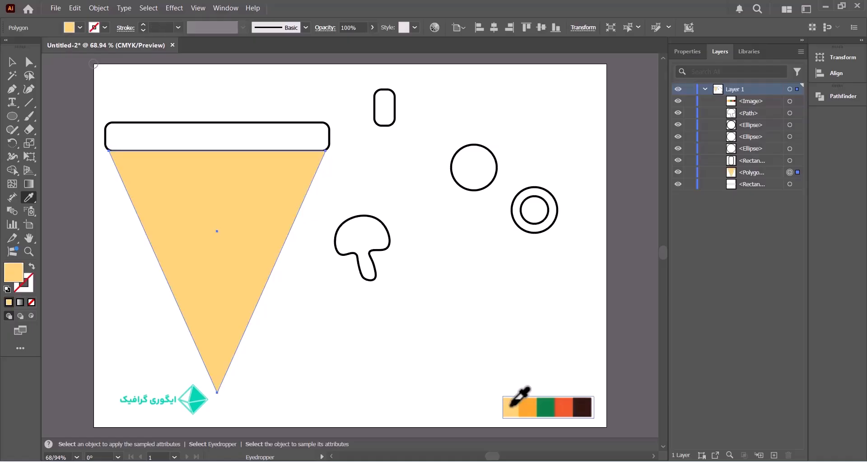
left_click(798, 184)
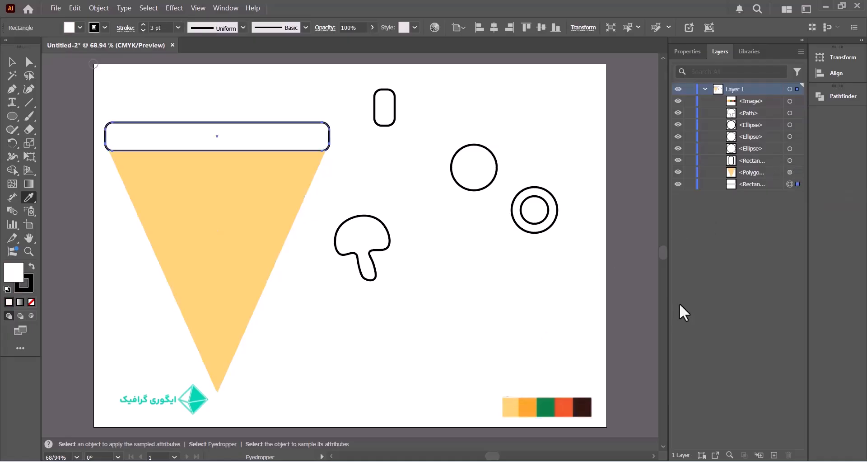
left_click(531, 403)
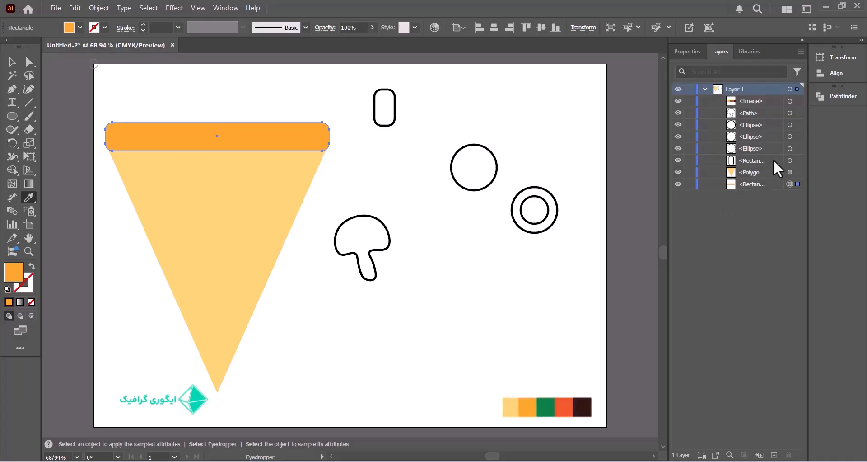
- Colour the small rounded rectangle green and the single circle red-orange by sampling the palette
left_click(798, 160)
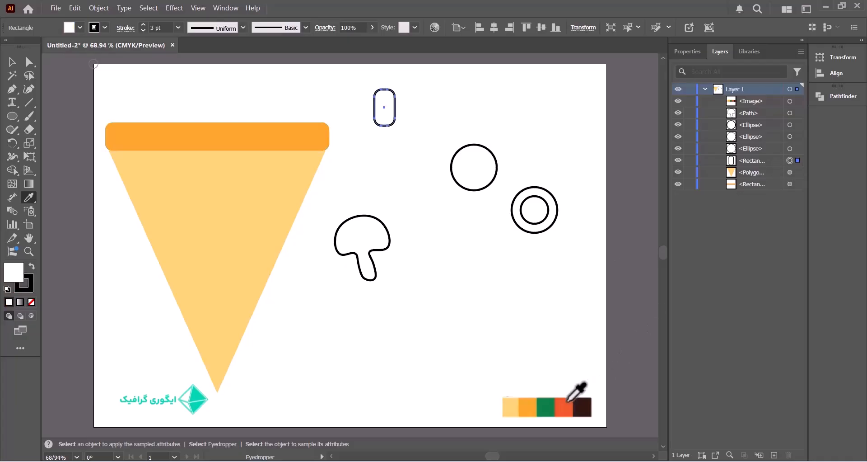
left_click(554, 406)
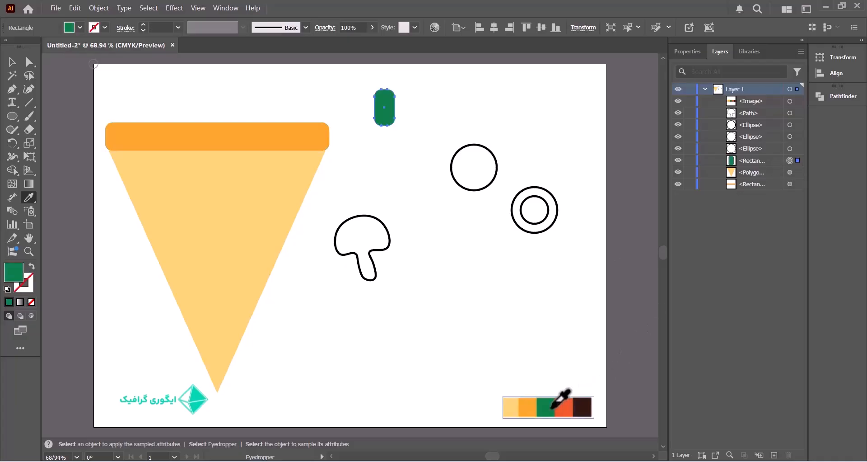
left_click(797, 148)
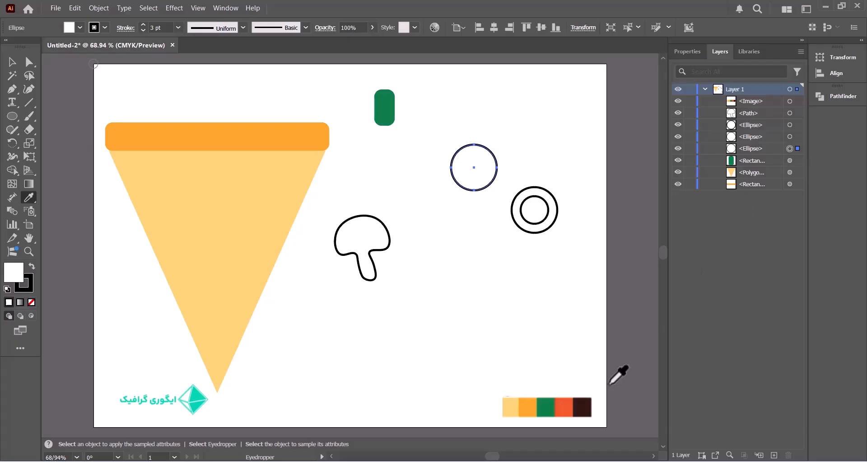
left_click(564, 407)
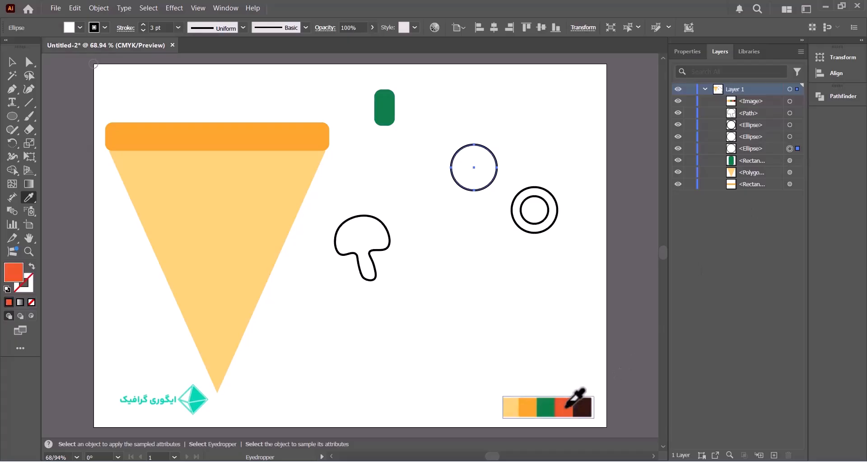
- Colour the ring's outer circle dark brown and its inner circle light yellow from the palette
left_click(796, 137)
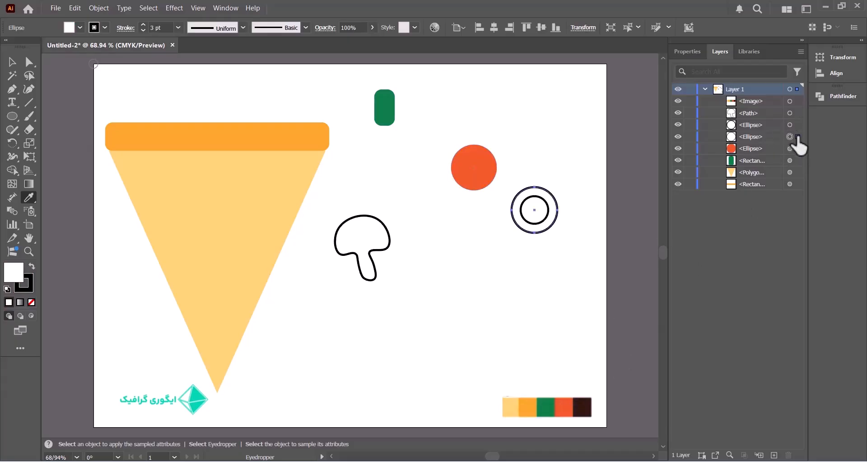
left_click(586, 409)
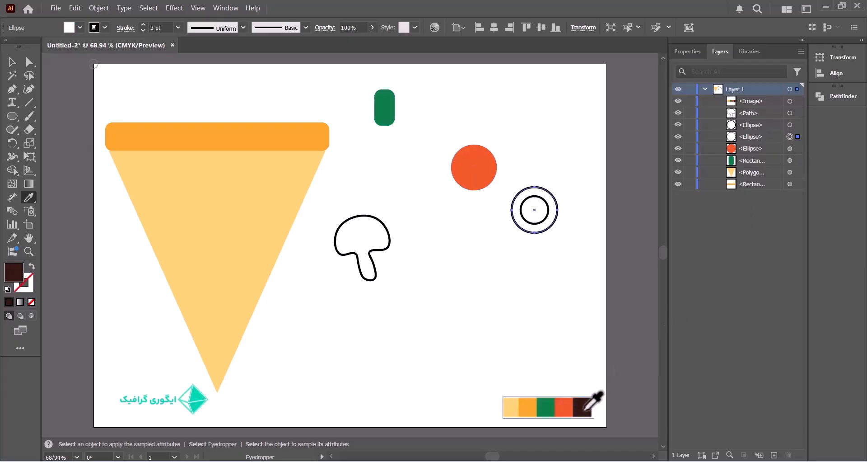
left_click(797, 125)
left_click(509, 409)
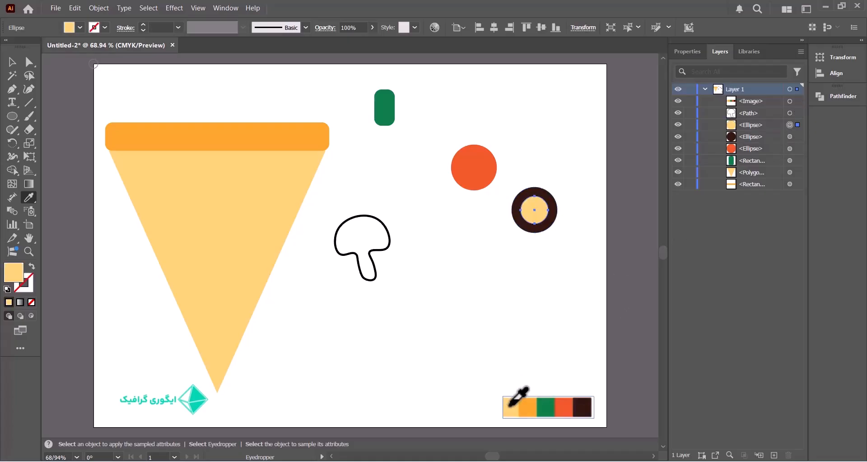
- Give the mushroom a pale cream fill, #fcefd9, with no outline, starting from the palette's light yellow
left_click(797, 114)
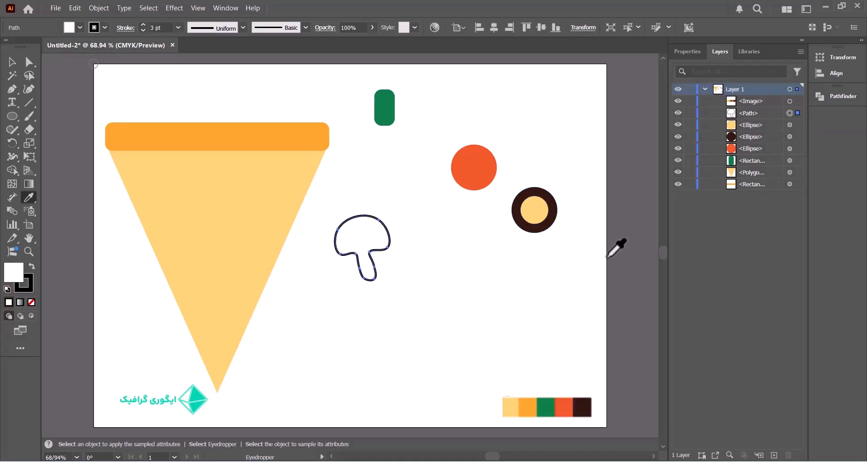
left_click(514, 401)
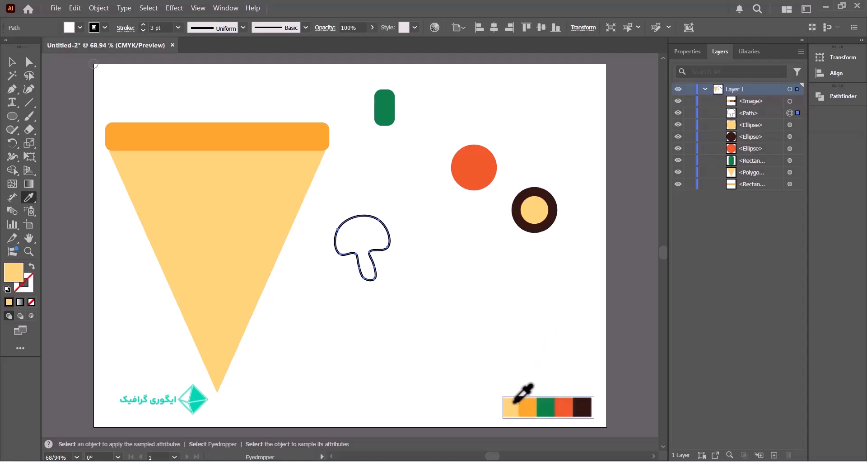
double_click(14, 272)
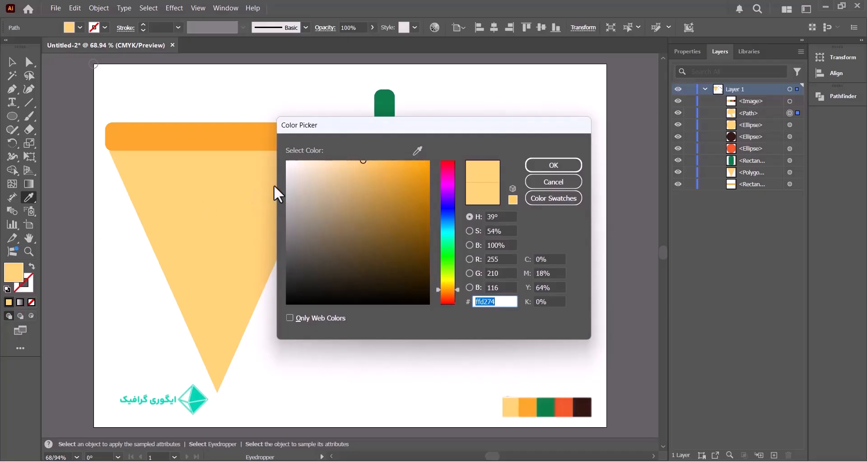
left_click(309, 163)
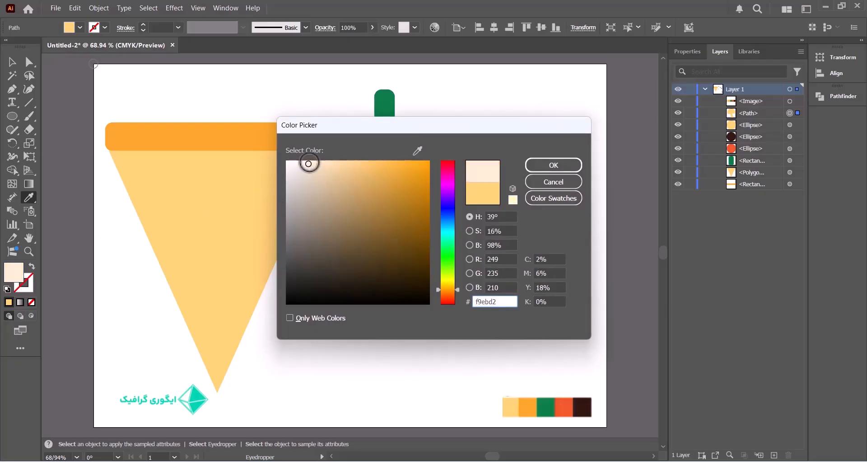
left_click_drag(309, 164, 305, 161)
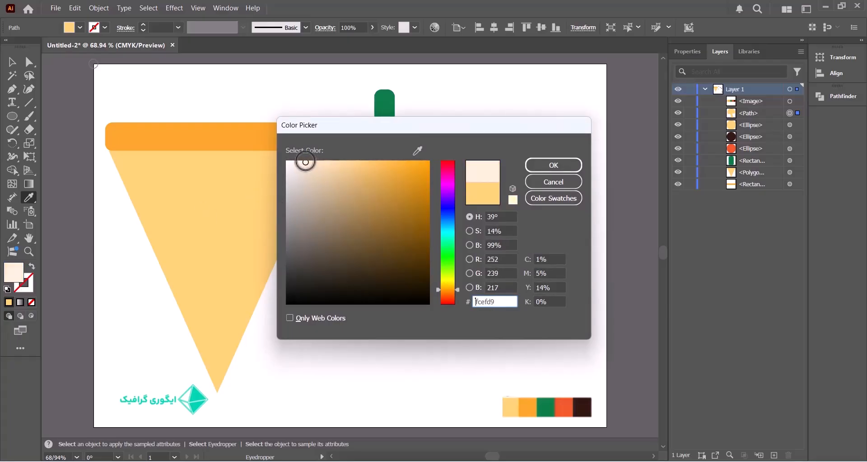
left_click(555, 165)
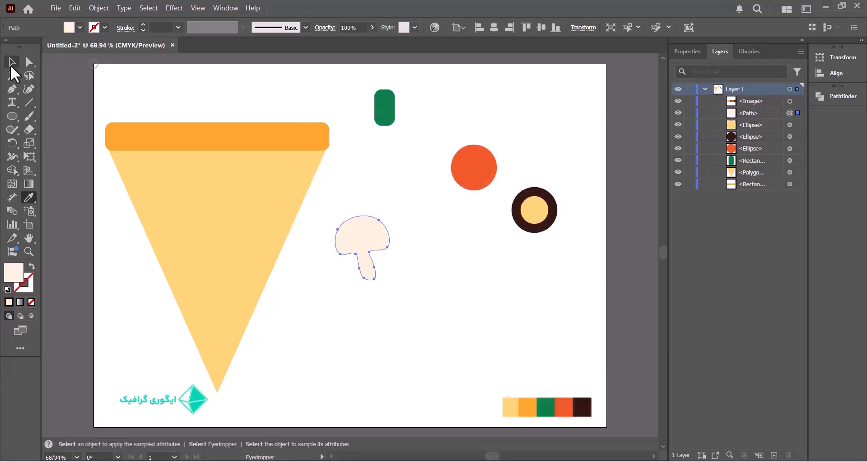
- Apply a black 3 pt stroke to all the pizza and topping shapes, excluding the palette image
left_click(12, 62)
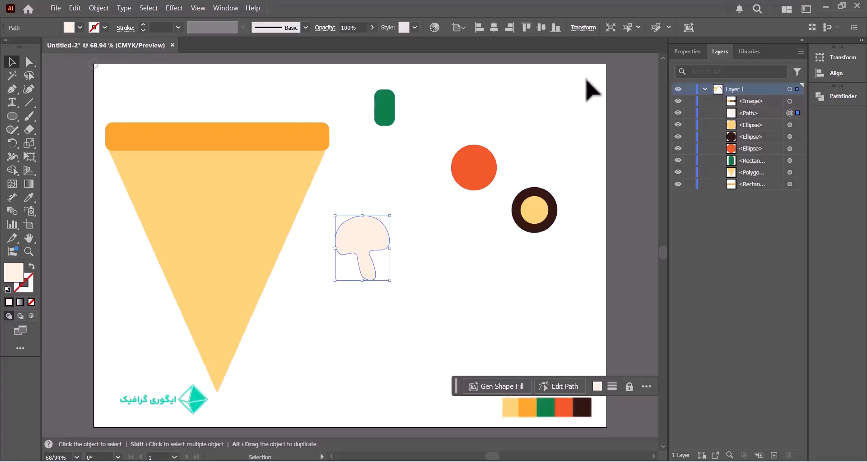
left_click_drag(586, 79, 111, 390)
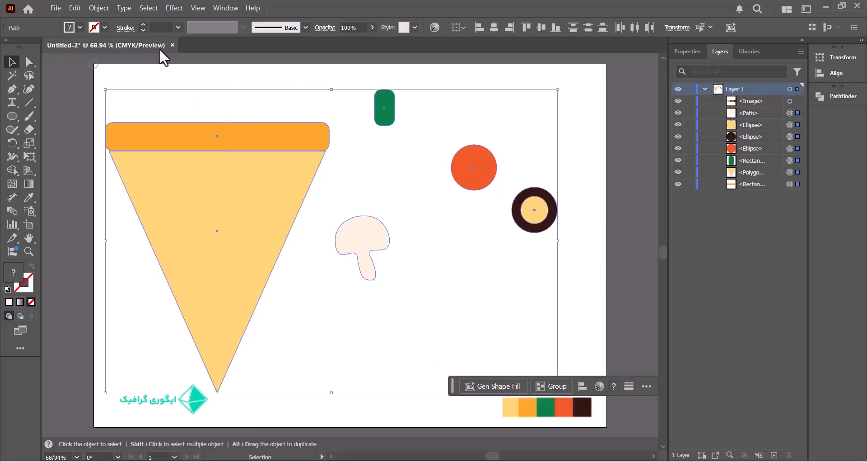
left_click(93, 28)
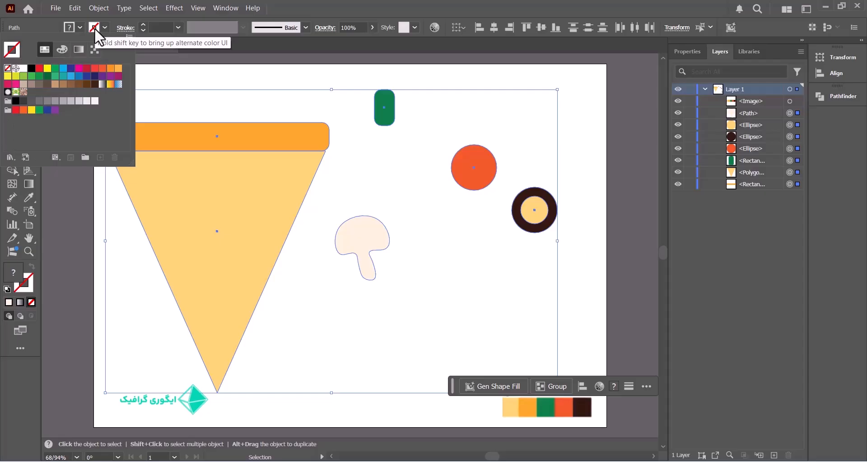
left_click(32, 68)
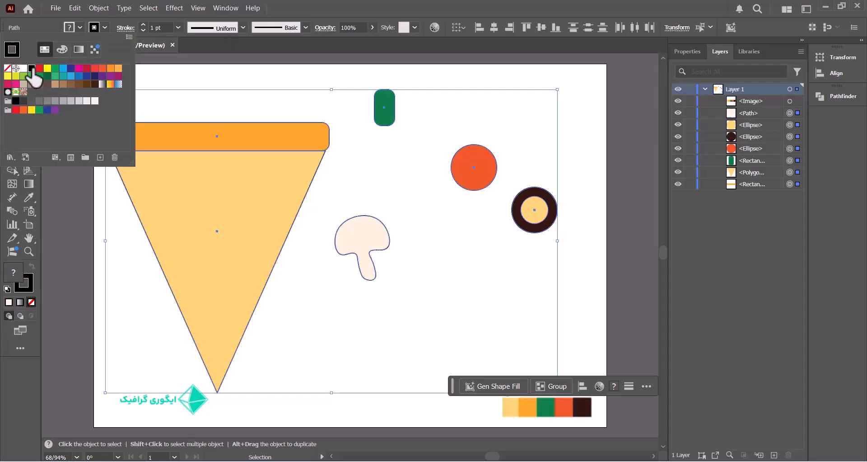
left_click(142, 25)
left_click(143, 25)
left_click(143, 25)
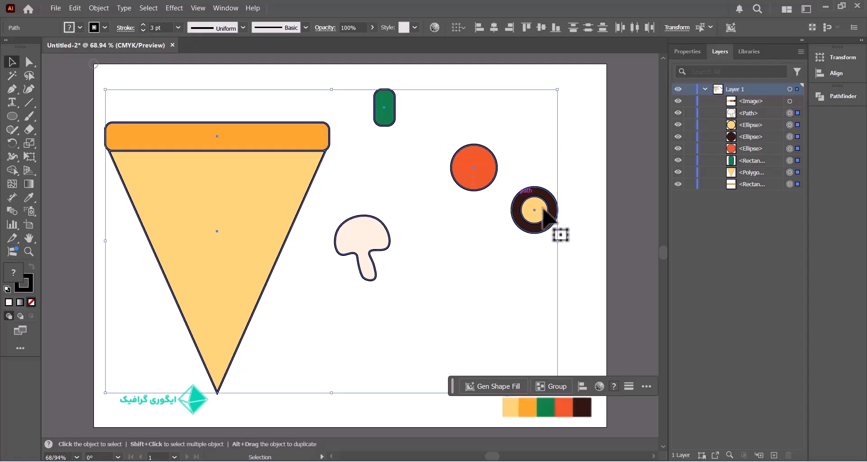
left_click(590, 227)
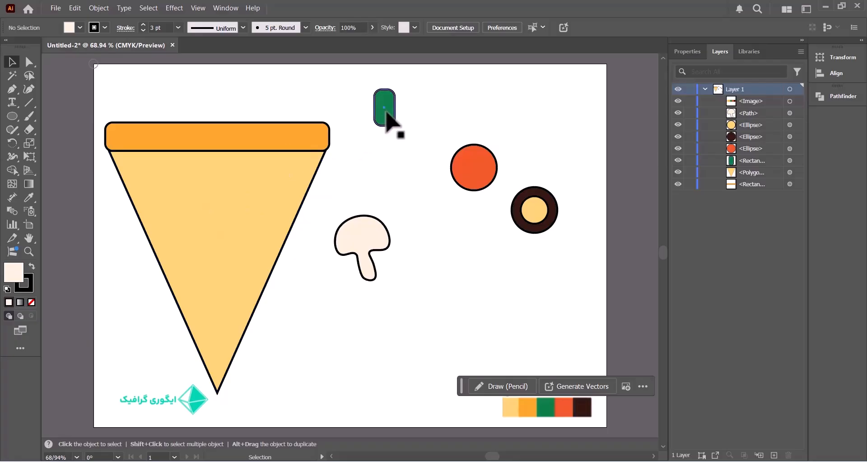
- Place the green rounded rectangle tilted on the slice's upper-left area and add a smaller, oppositely tilted copy near the lower right edge
left_click_drag(385, 118, 159, 185)
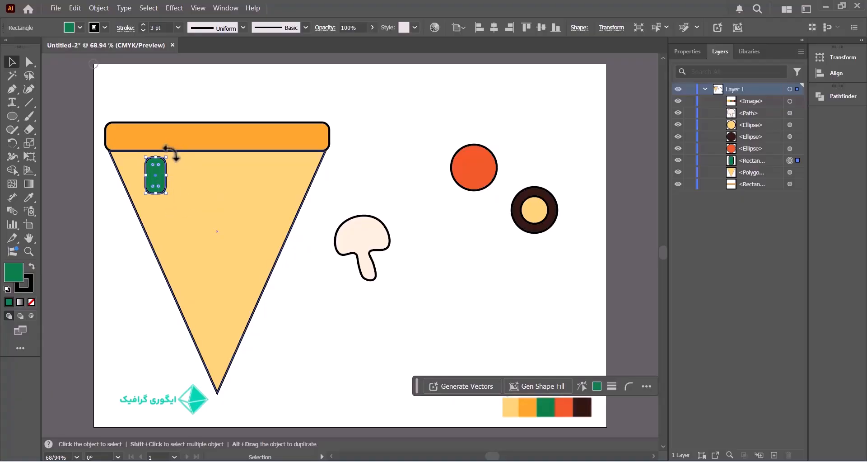
left_click_drag(172, 154, 181, 166)
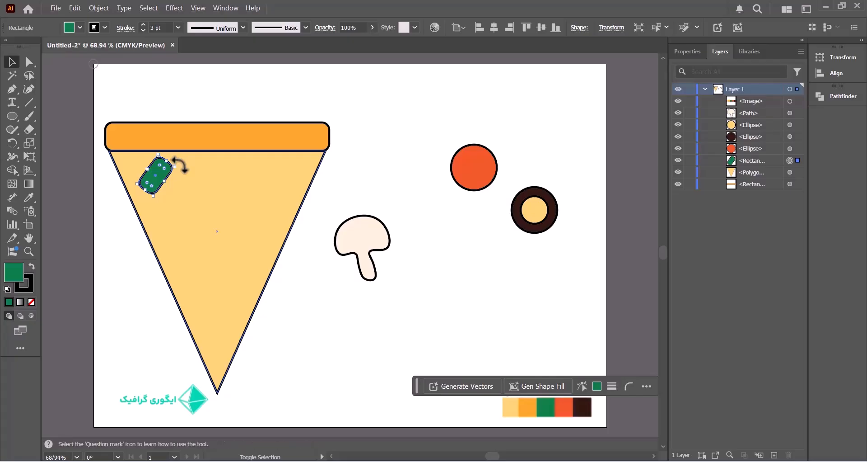
mouse_move(162, 183)
left_mouse_down()
mouse_move(157, 176)
mouse_move(165, 185)
left_mouse_up()
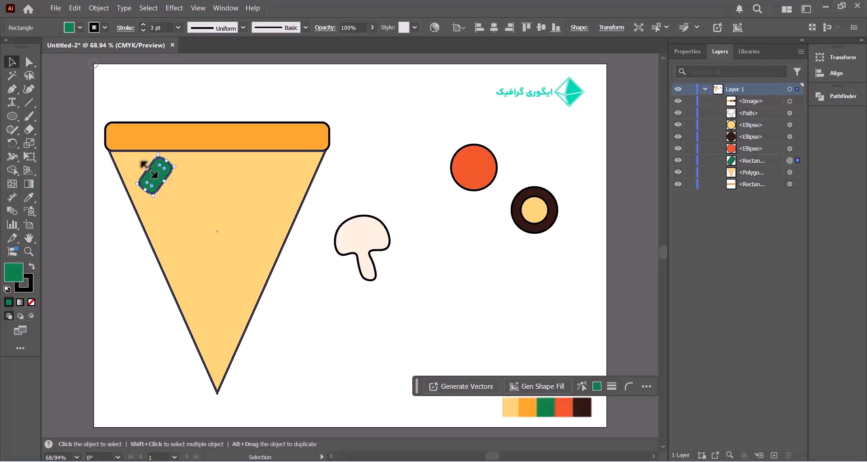
left_click_drag(149, 169, 173, 173)
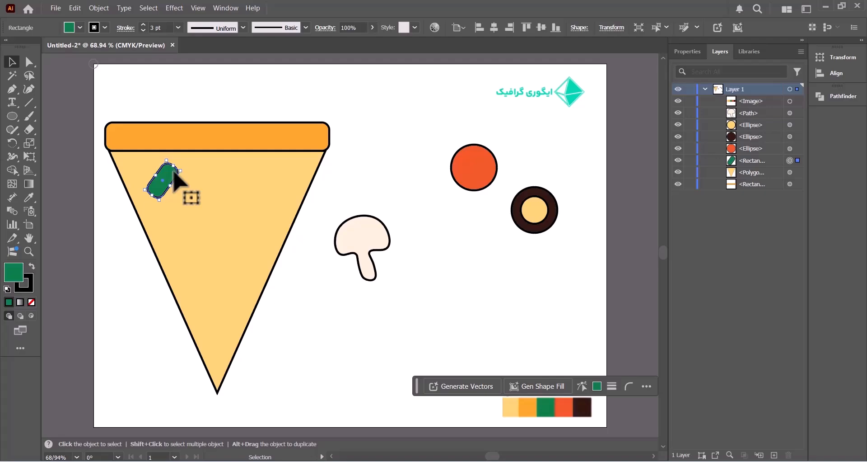
left_click_drag(169, 177, 233, 298)
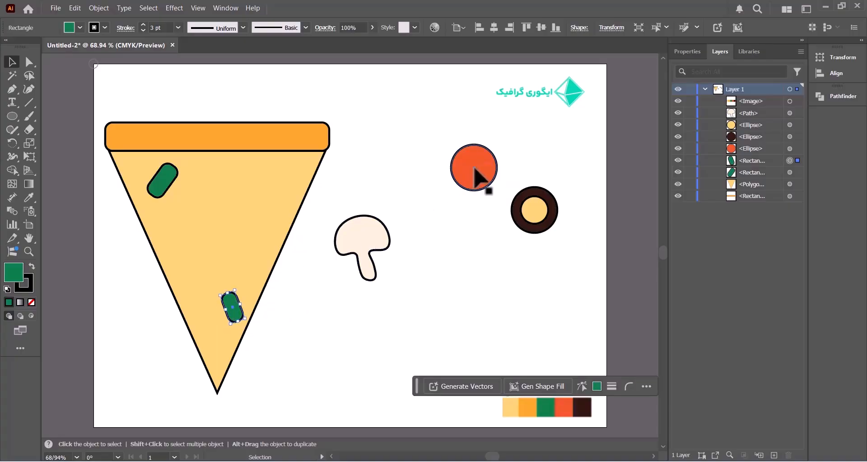
- Place the red-orange circle over the slice's left edge, adding smaller copies over the right edge near the tip and in the upper middle
left_click(480, 183)
left_click_drag(481, 173, 248, 370)
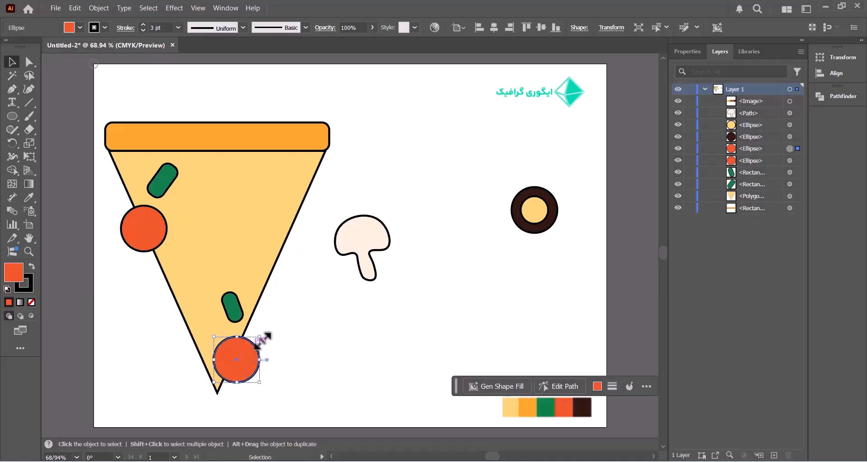
left_click_drag(260, 337, 232, 192)
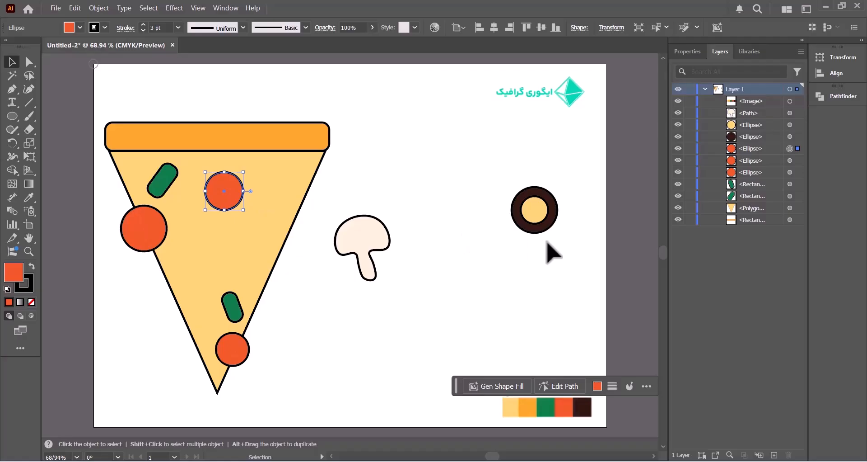
- Move both circles of the dark ring to the slice's upper-right area, shrink them slightly, and shift the middle red-orange circle down
left_click(544, 221)
left_click(561, 261)
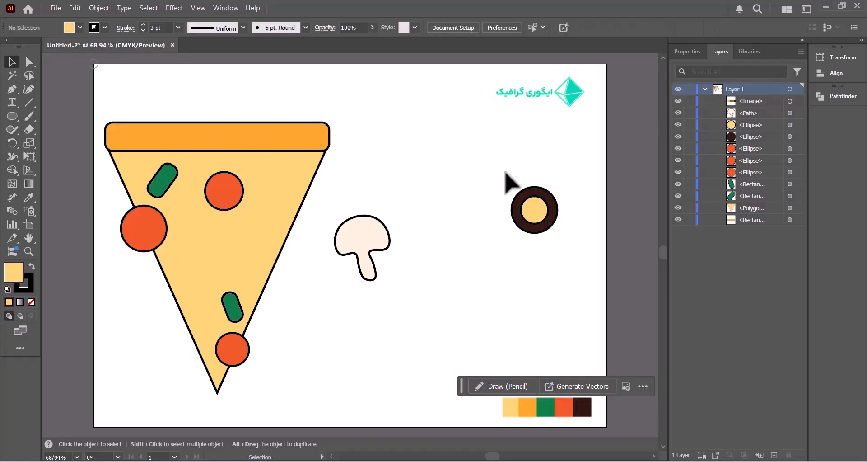
left_click_drag(505, 173, 555, 269)
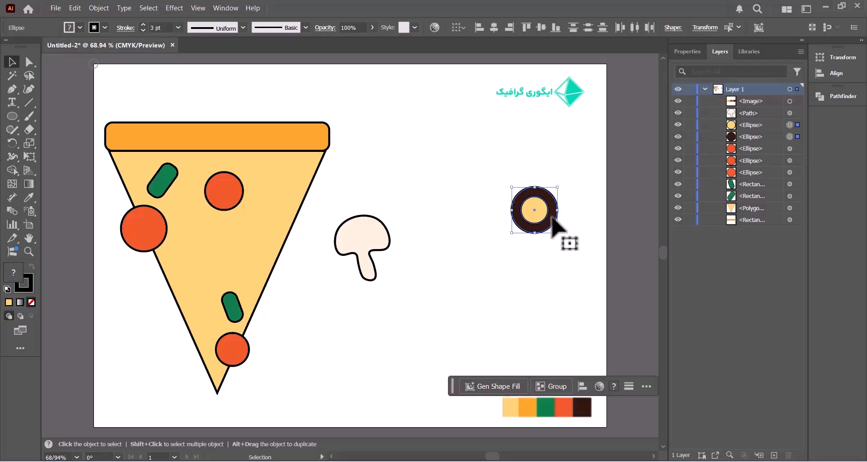
left_click_drag(555, 227, 293, 186)
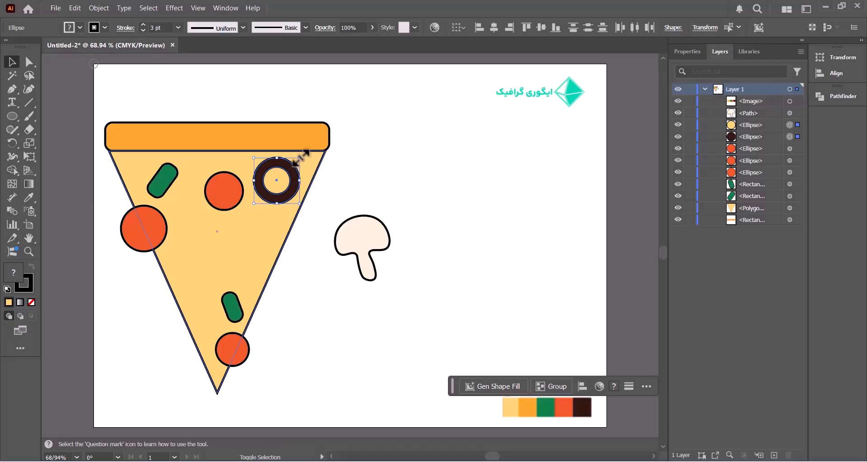
left_click_drag(299, 158, 297, 176)
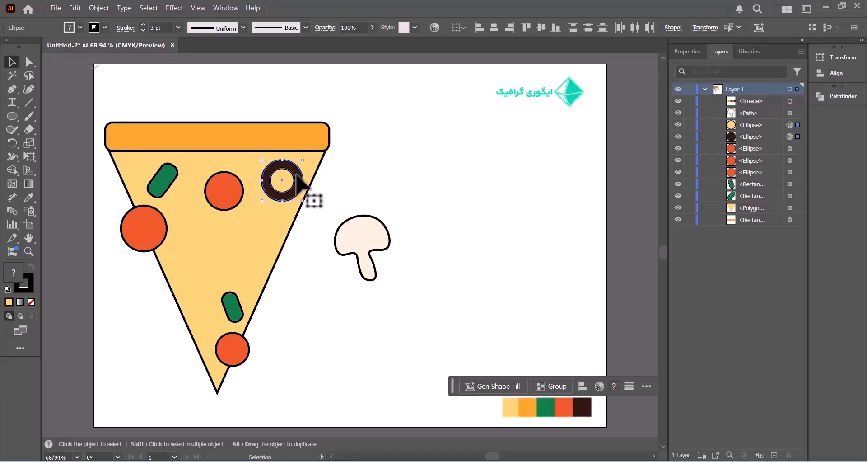
left_click_drag(234, 196, 230, 219)
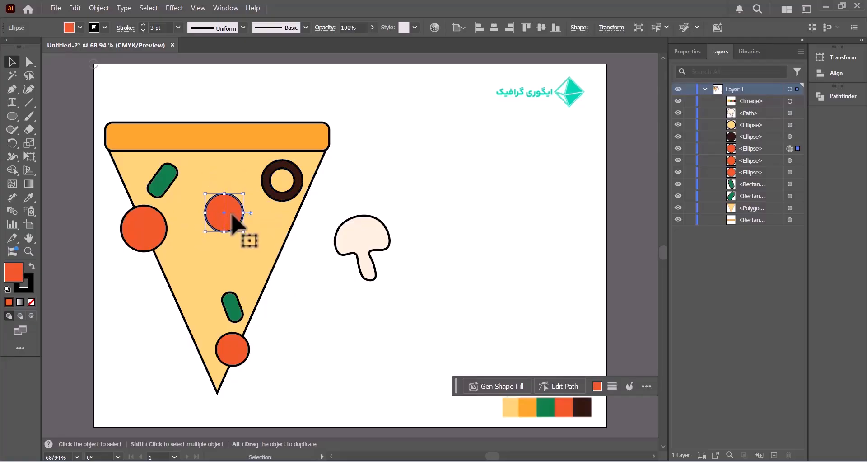
- Place the mushroom on the slice, shrink and tilt it about 30° counterclockwise, and add a smaller copy tilted the other way near the right edge
left_click(362, 250)
left_click_drag(361, 250, 198, 268)
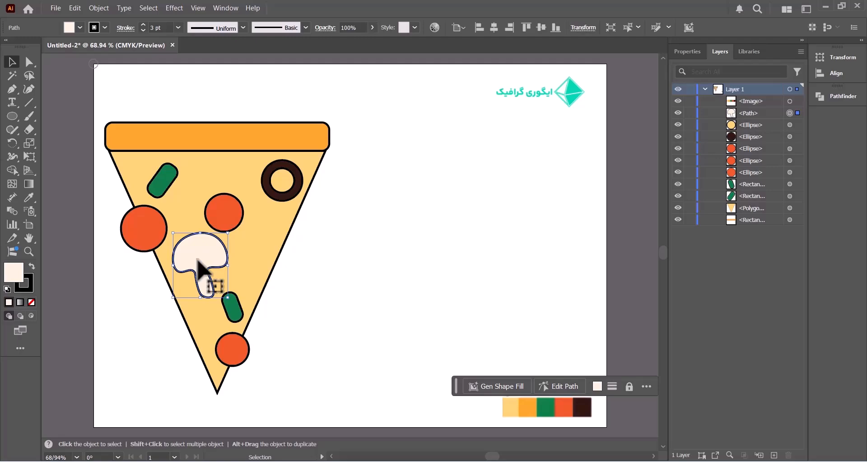
left_click_drag(227, 233, 204, 265)
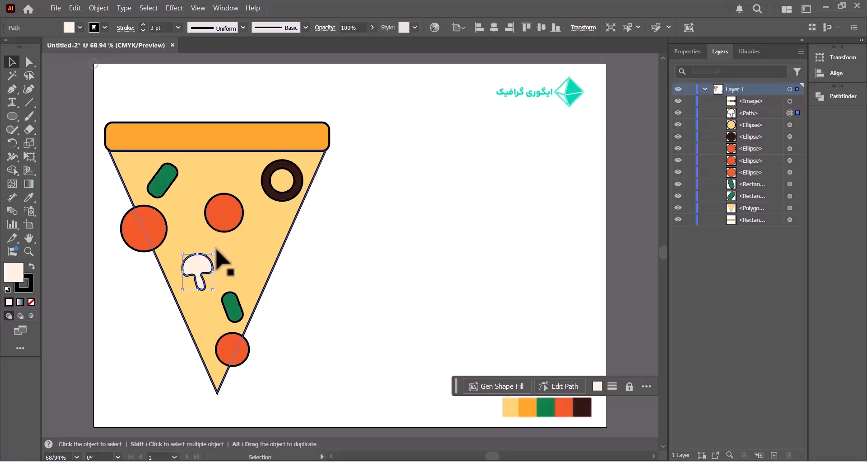
left_click(214, 248)
left_click(200, 269)
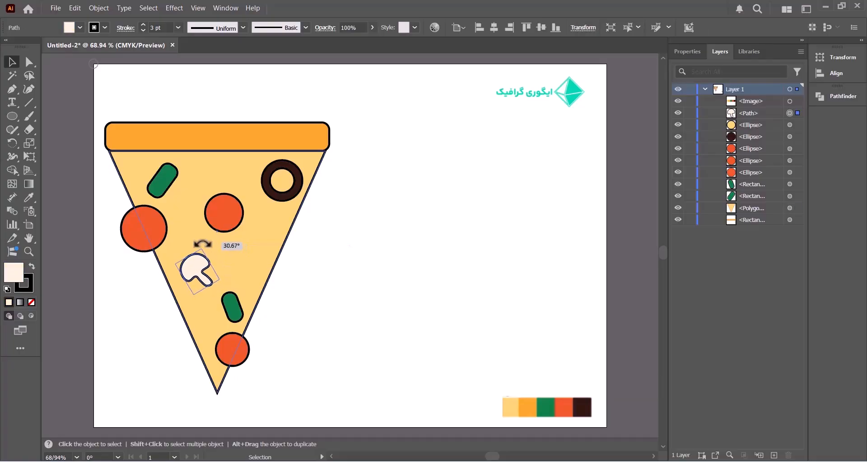
left_click_drag(202, 266, 265, 235)
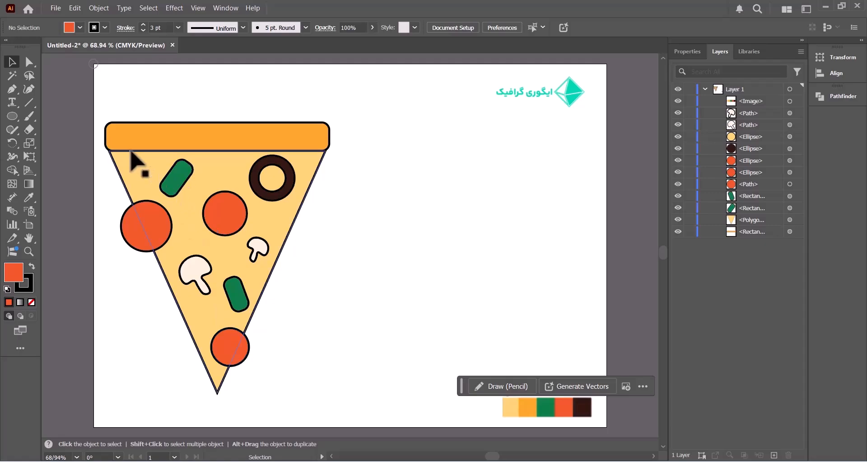
- Trim off the parts of the two red-orange circles that overhang the slice's edges with the Shape Builder tool
left_click_drag(101, 117, 378, 402)
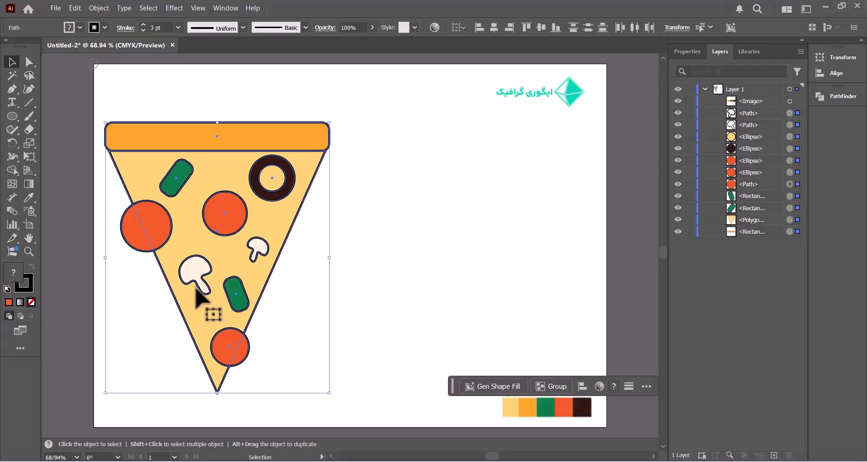
left_click(12, 169)
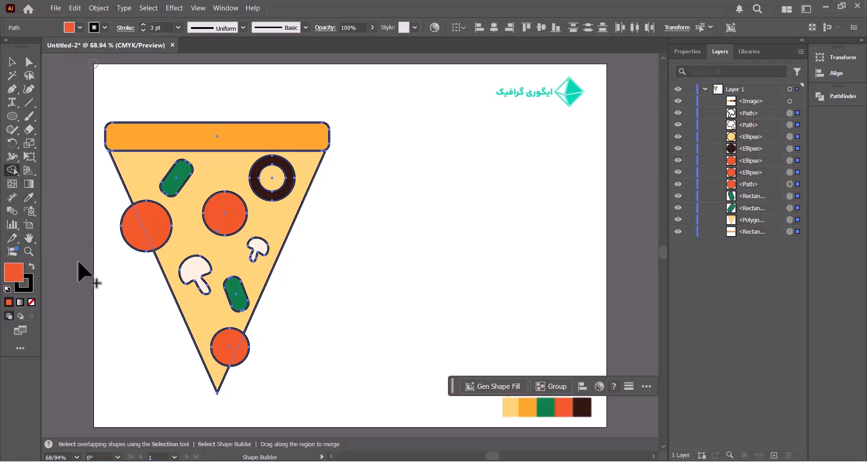
left_click(148, 249, "alt")
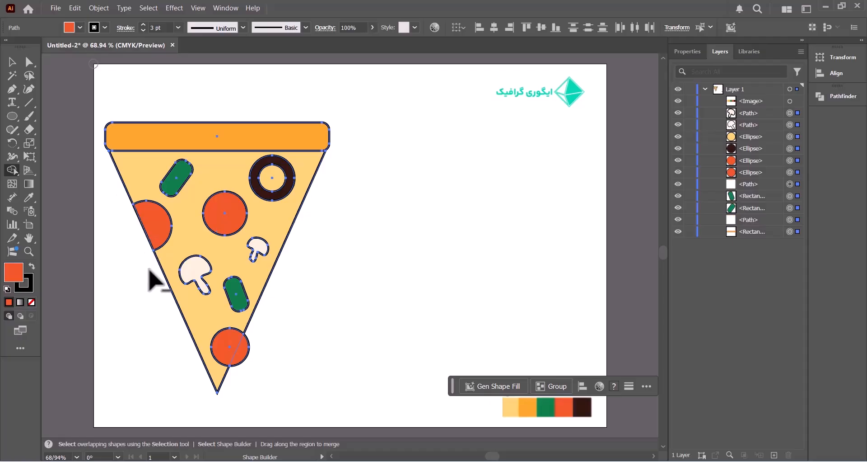
left_click(247, 349, "alt")
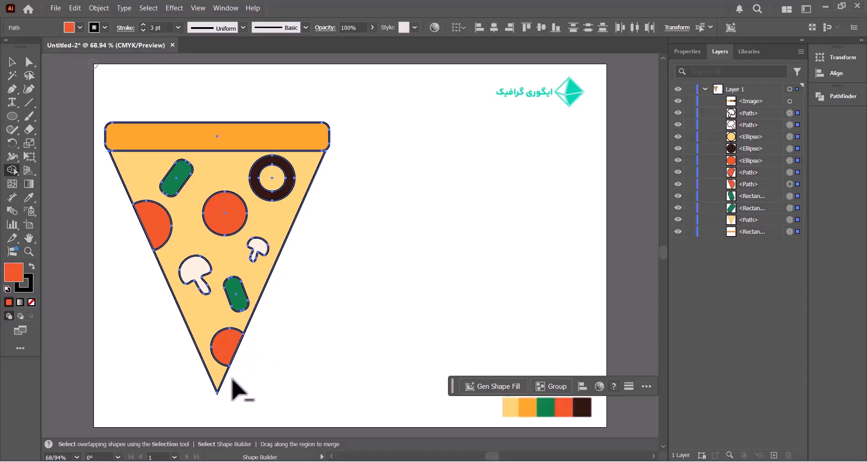
left_click(12, 63)
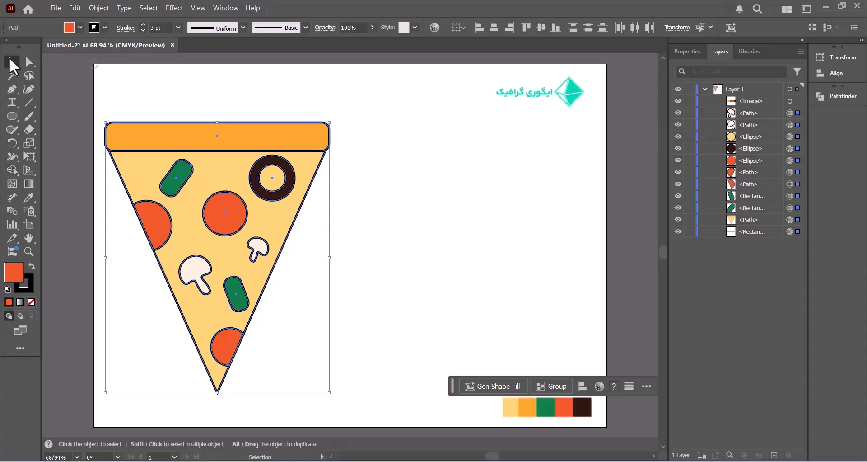
left_click(401, 183)
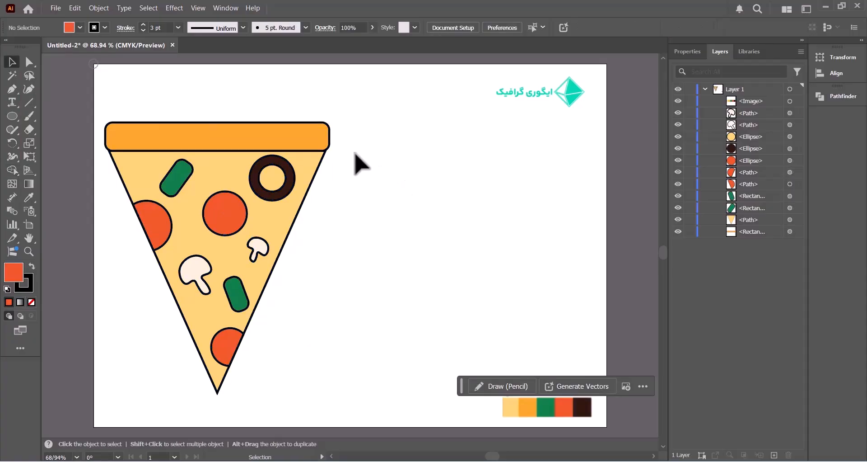
- Fully round the crust's ends, widen it slightly beyond the slice on both sides, and make it a little taller
left_click(320, 135)
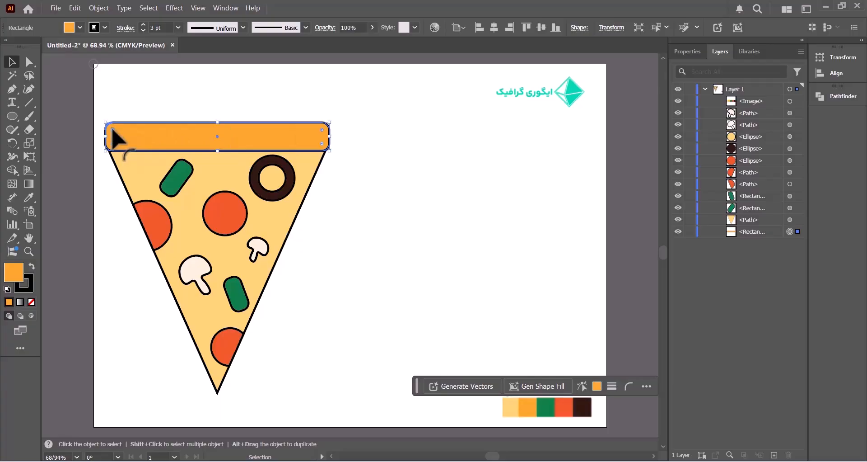
left_click_drag(112, 137, 118, 136)
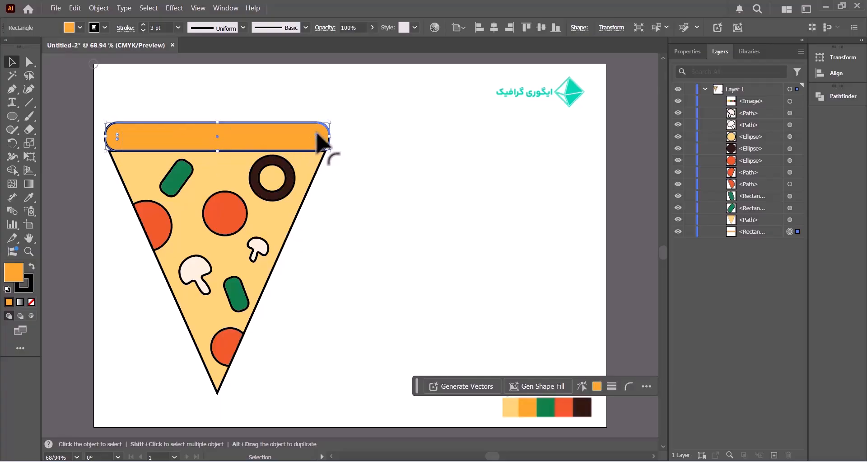
left_click_drag(317, 134, 337, 138)
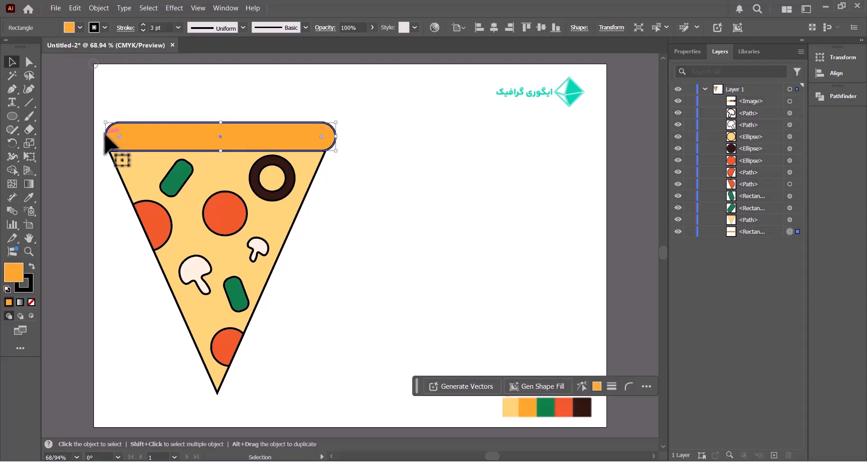
left_click_drag(109, 140, 103, 141)
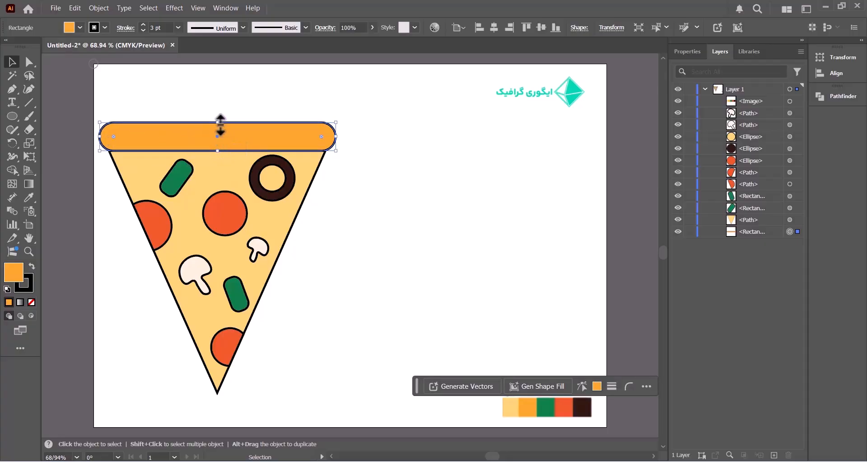
left_click_drag(218, 122, 220, 121)
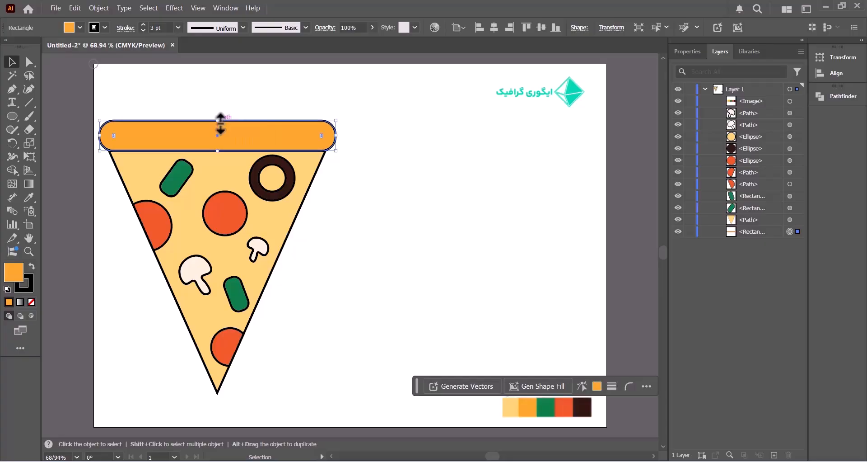
left_click(300, 255)
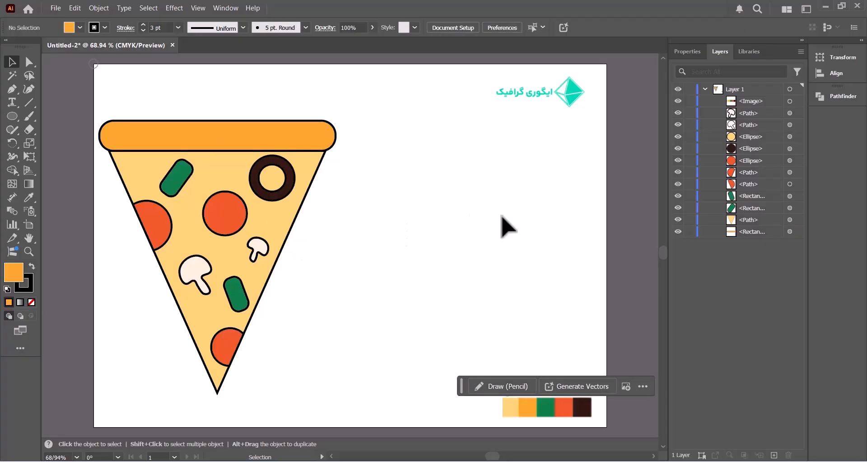
- Move the whole pizza slice to the middle of the artboard and delete the colour palette image
left_click_drag(97, 90, 359, 400)
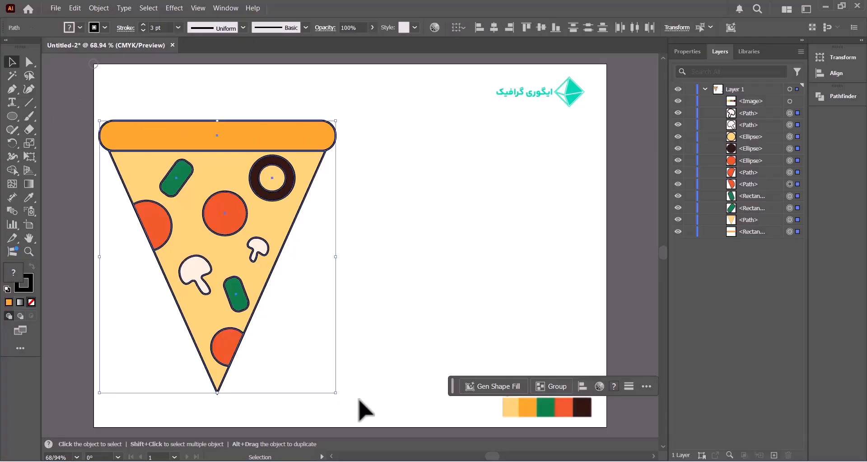
left_click_drag(302, 144, 438, 140)
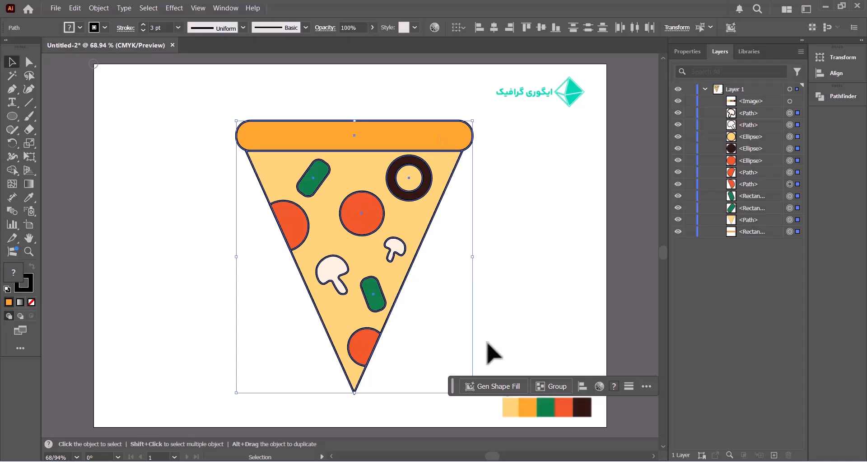
left_click(516, 413)
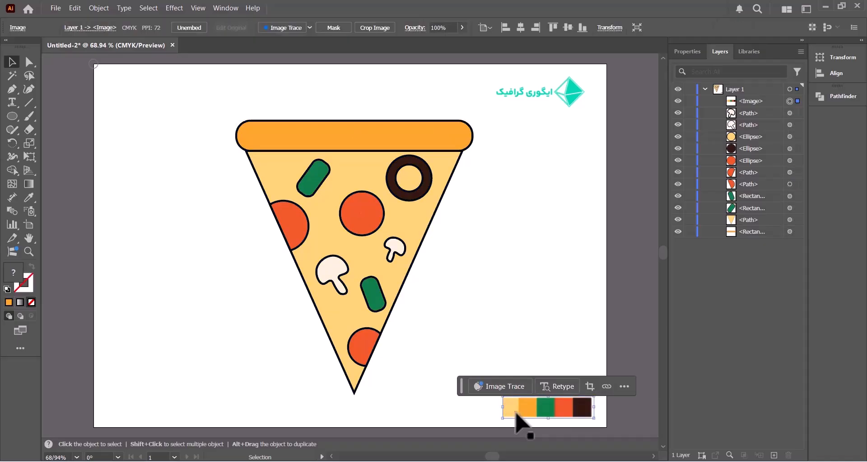
key("Delete")
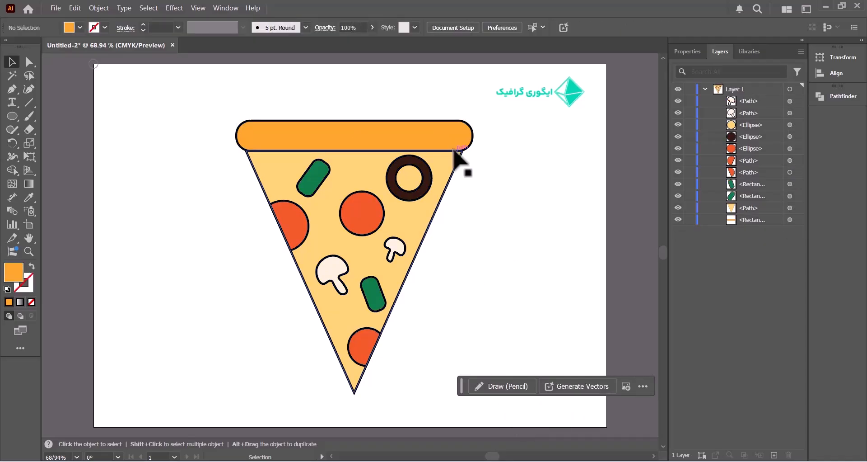
- Rotate the whole pizza slice about 55° clockwise so its tip points down to the left, and shift it up slightly
left_click_drag(500, 102, 215, 393)
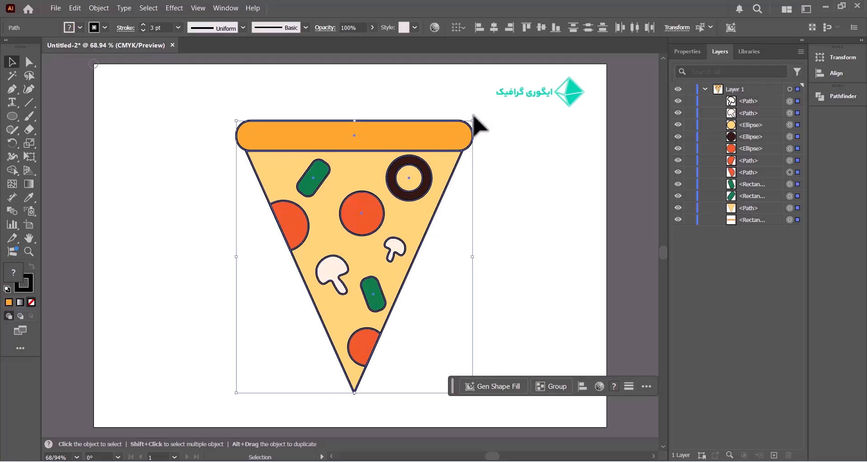
left_click_drag(473, 116, 535, 323)
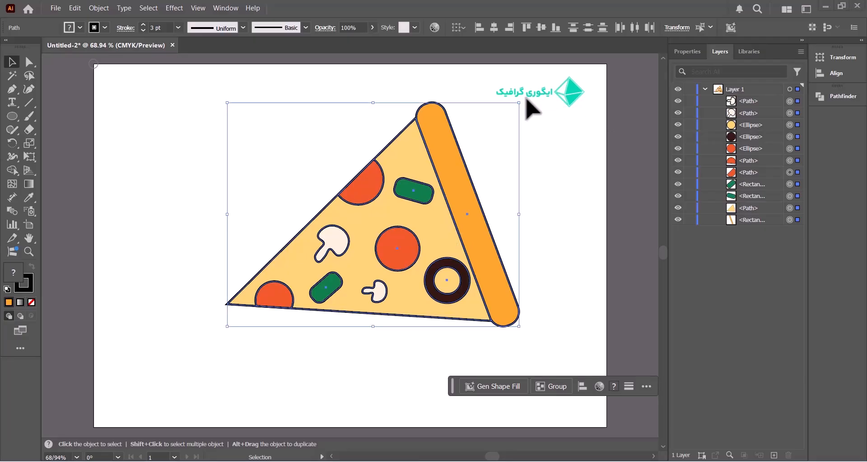
left_click_drag(521, 102, 486, 72)
left_click_drag(430, 136, 423, 118)
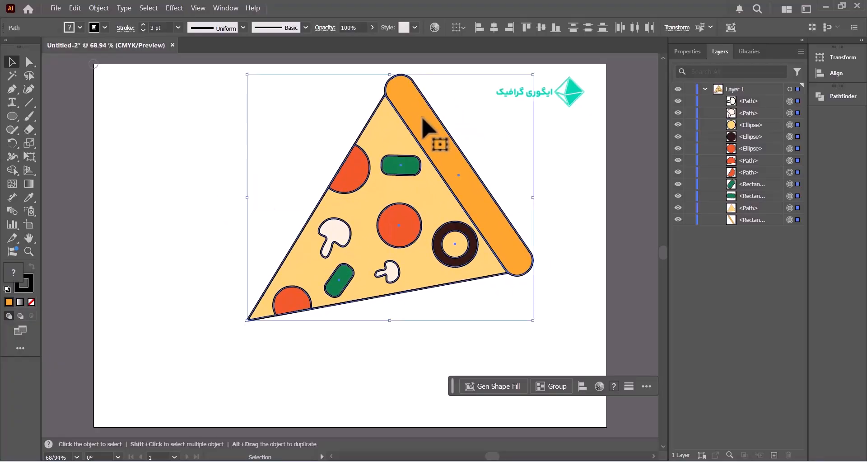
left_click(228, 356)
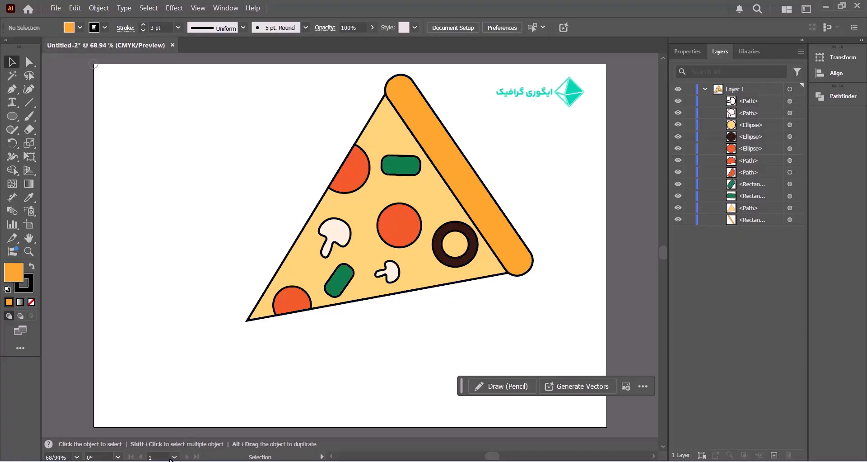
- Draw a small wide rectangle left of the slice and a narrow upright rounded rectangle overlapping its lower left part
key("a")
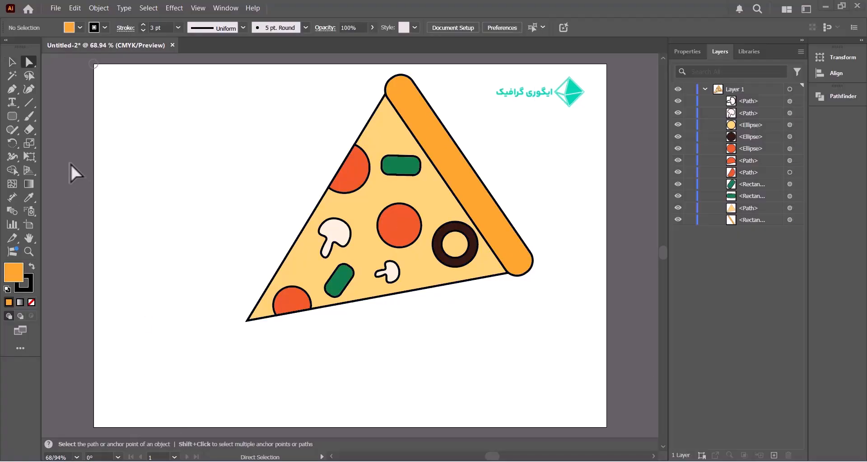
left_click(13, 117)
left_click_drag(13, 117, 46, 113)
left_click_drag(128, 120, 195, 144)
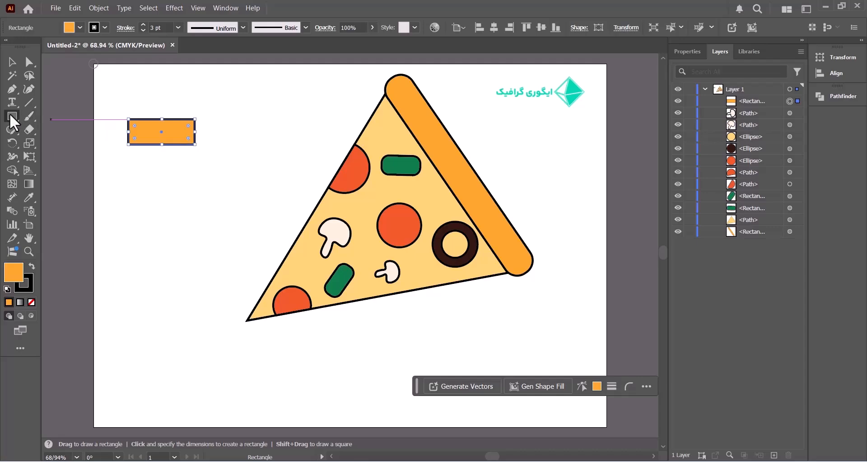
left_click_drag(10, 116, 49, 128)
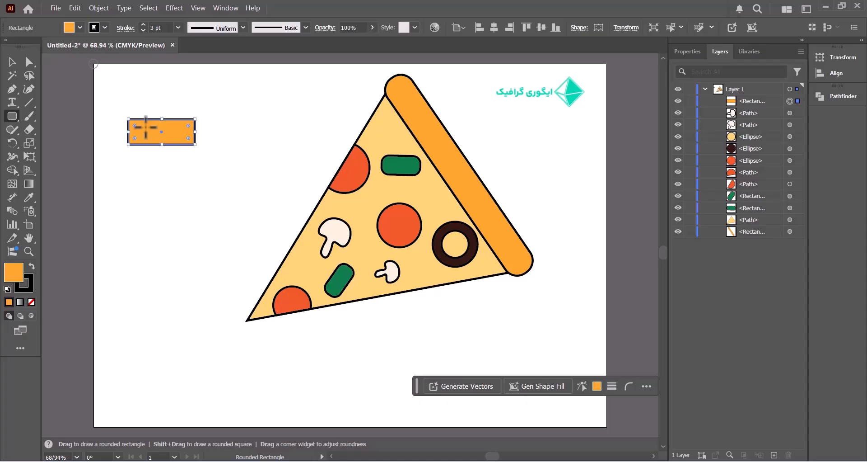
left_click(15, 61)
left_click(114, 119)
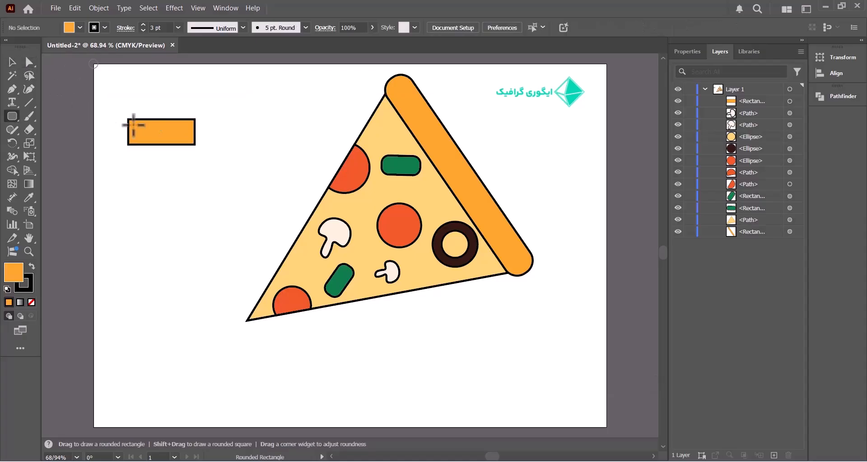
left_click_drag(132, 131, 158, 182)
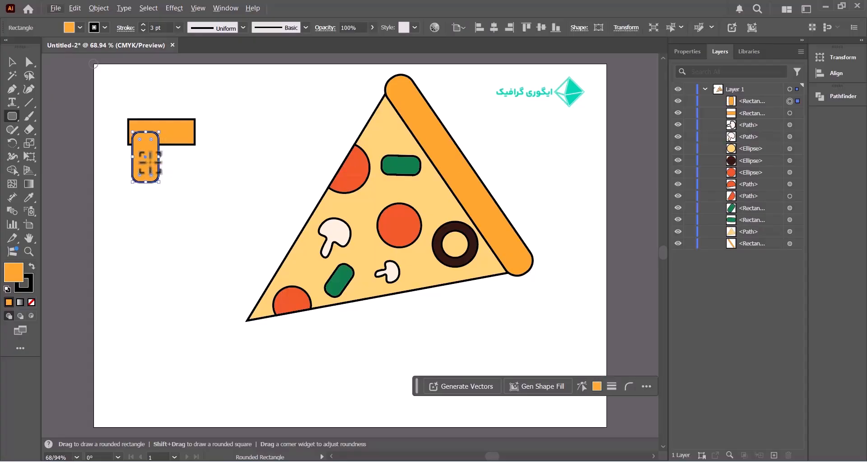
- Duplicate the rounded rectangle to the right and slightly higher, and narrow the wide rectangle to align with the pair's outer edges
key("v")
mouse_move(147, 156)
left_mouse_down()
mouse_move(180, 159)
mouse_move(181, 142)
mouse_move(154, 155)
left_mouse_up()
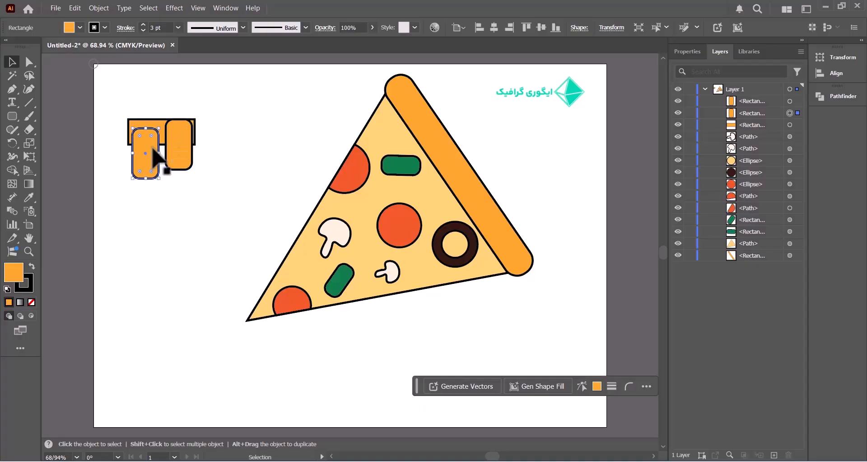
left_click(195, 134)
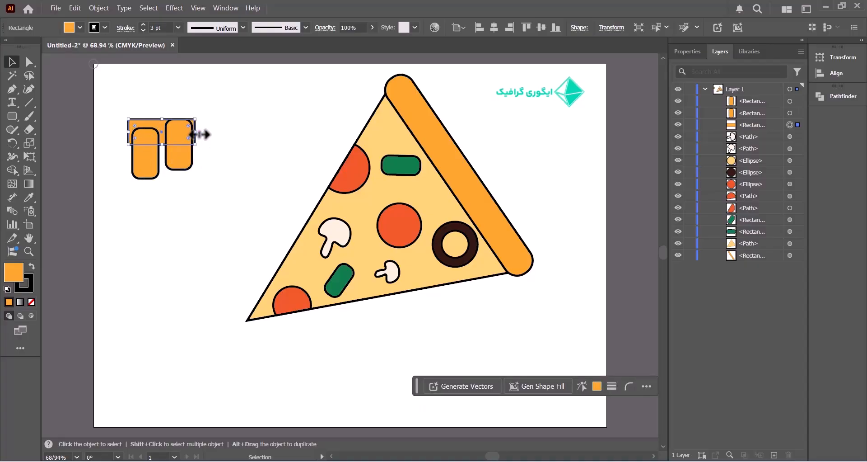
left_click_drag(198, 134, 193, 134)
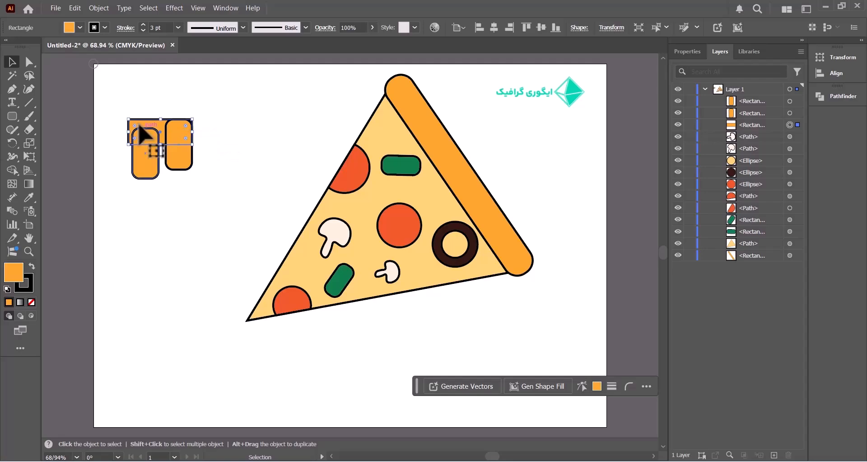
left_click_drag(128, 131, 131, 132)
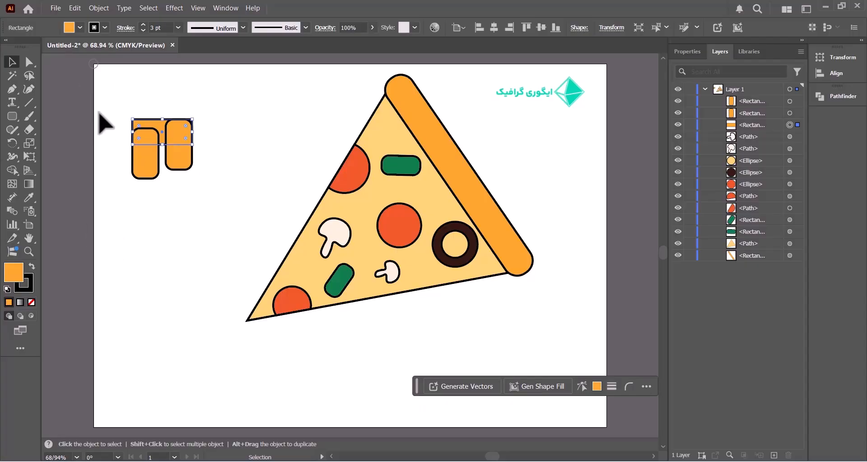
- Merge the rectangle and the two rounded rectangles into one cheese-drip shape with the Shape Builder tool
left_click_drag(112, 99, 233, 186)
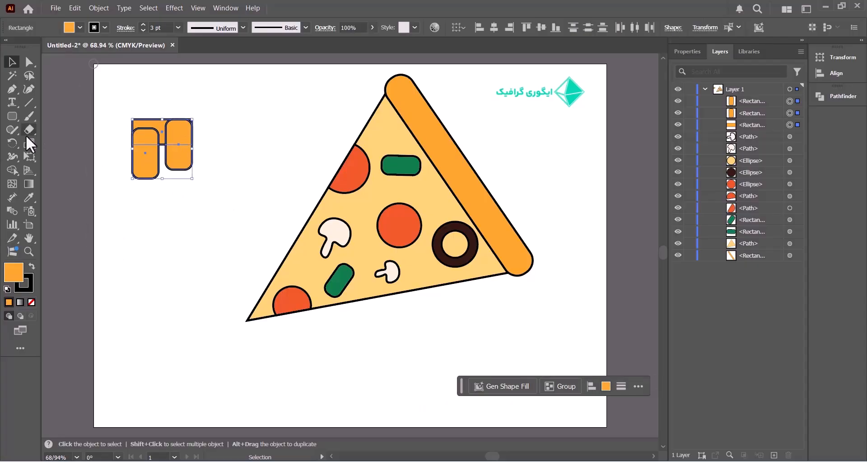
left_click(11, 170)
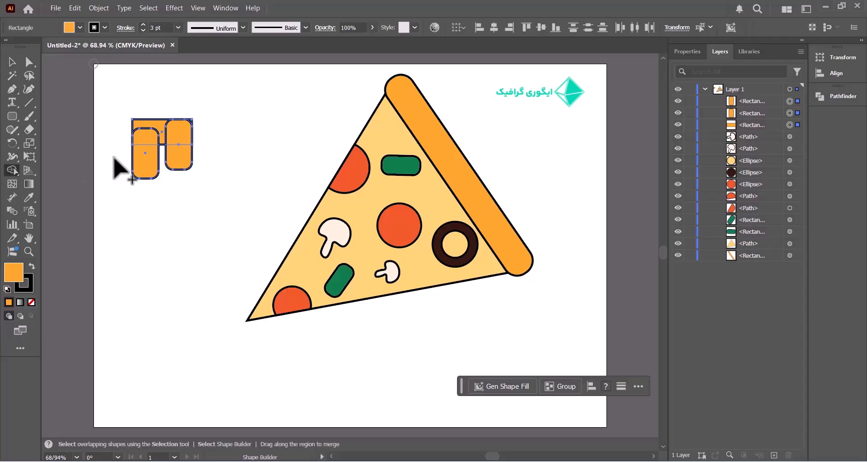
mouse_move(149, 167)
left_mouse_down()
mouse_move(151, 125)
mouse_move(175, 123)
mouse_move(177, 152)
left_mouse_up()
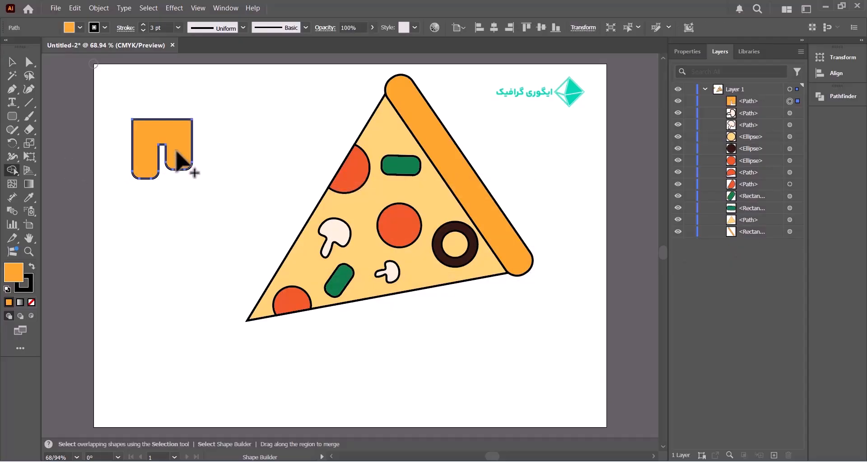
- Fully round the lower ends of both drips and the inner corners of the notch between them
left_click(30, 62)
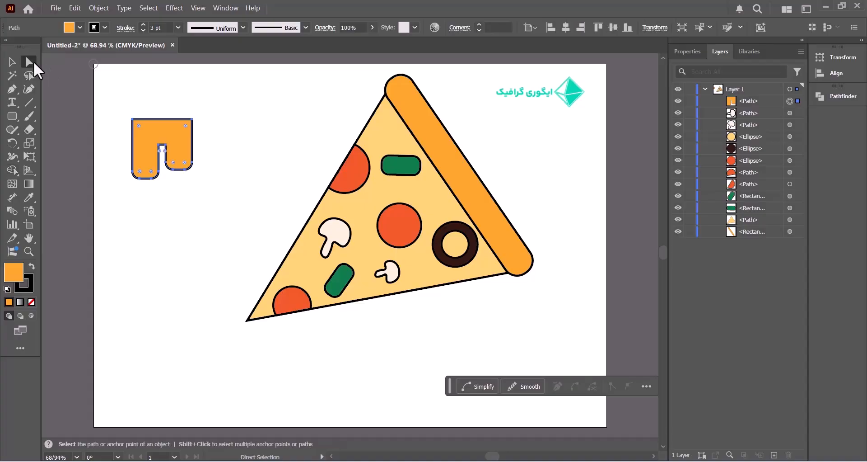
left_click(147, 156)
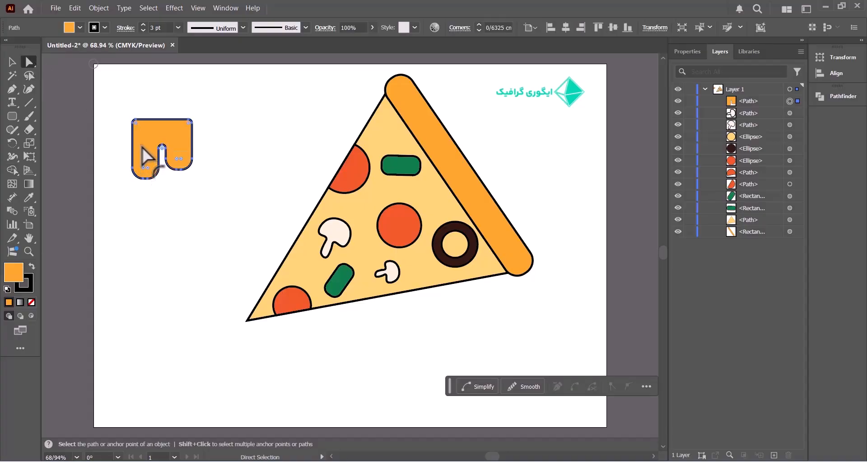
left_click(162, 147)
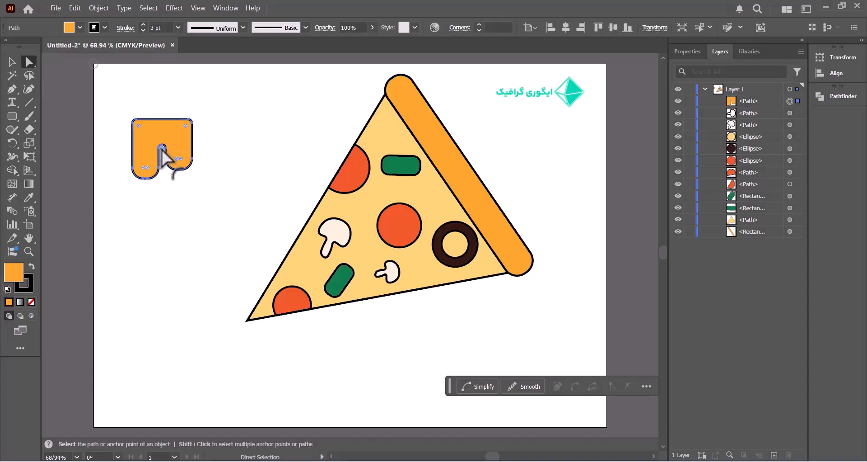
left_click_drag(162, 148, 164, 169)
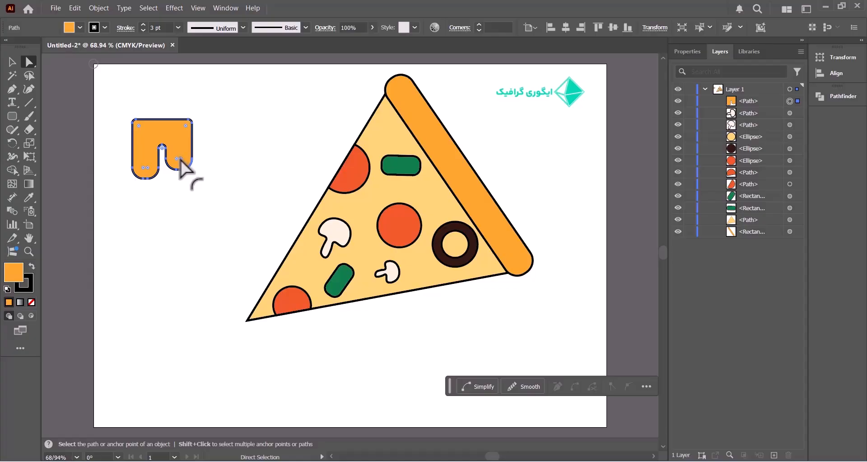
left_click(178, 154)
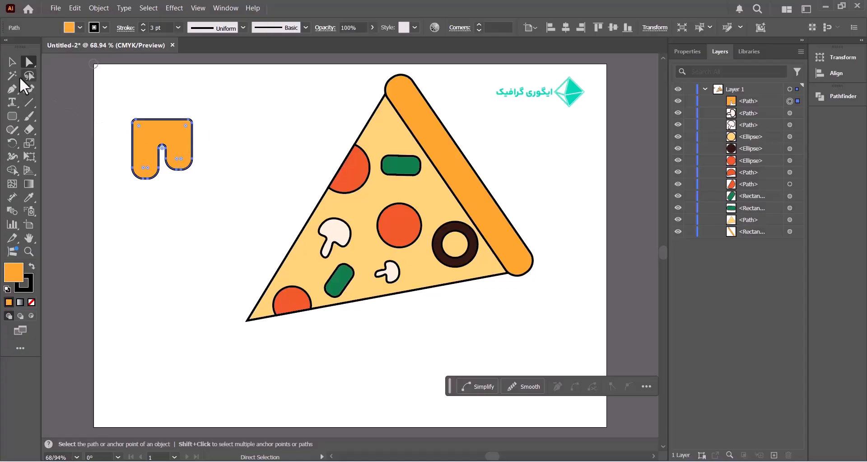
- Place the drip shape beneath the slice's tip, shrink it, and slant its top edge to follow the slice's lower edge
left_click(12, 62)
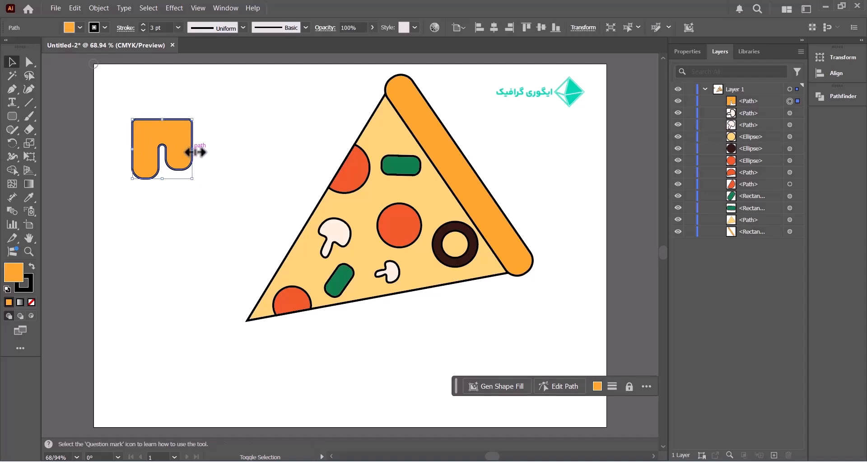
left_click_drag(196, 152, 286, 327)
key("a")
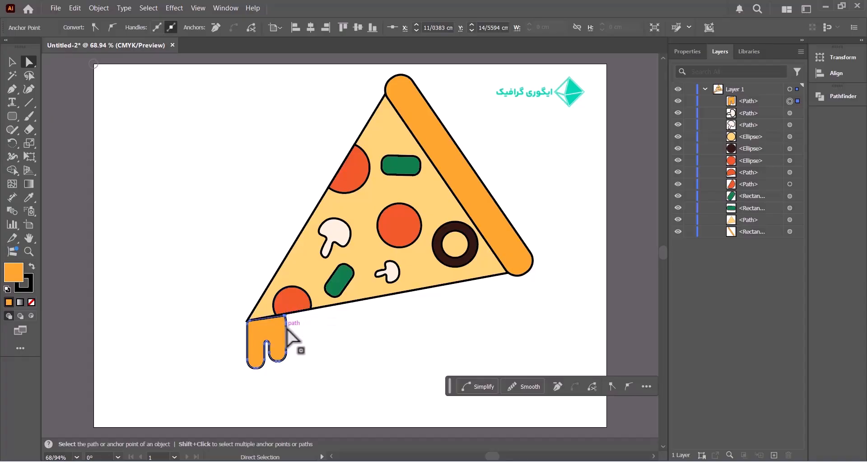
left_click(310, 329)
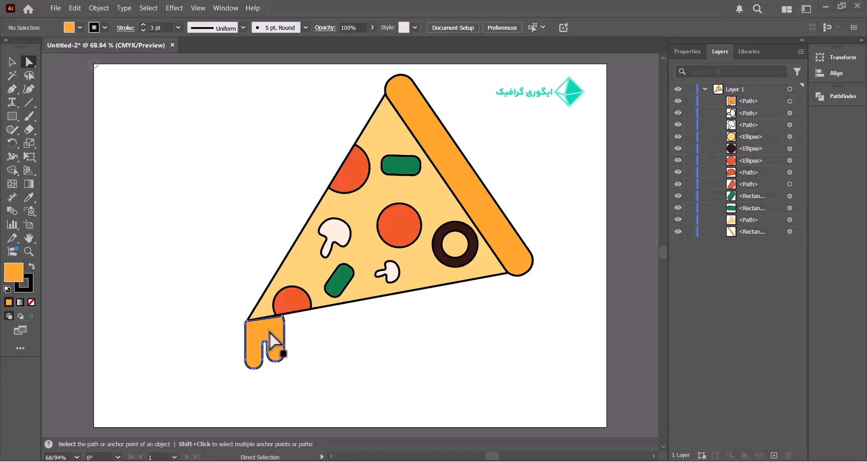
left_click(270, 332)
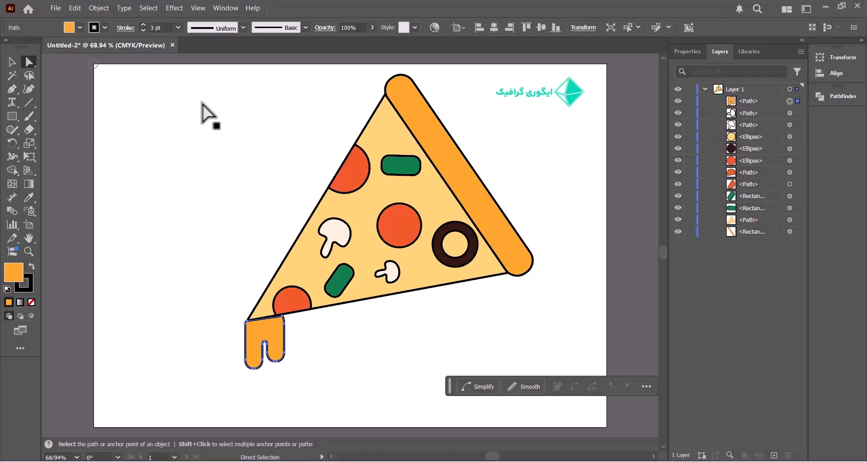
- Recolour the drip shape with the pizza slice's light yellow cheese fill using the Eyedropper
left_click(67, 28)
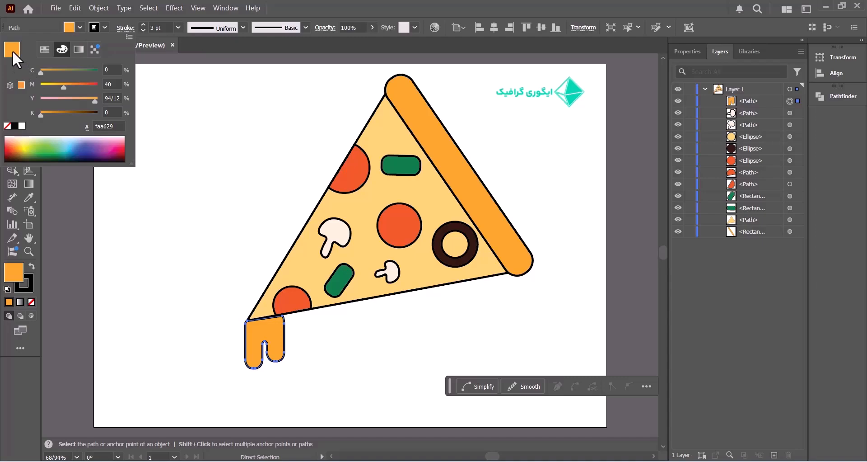
left_click(12, 269)
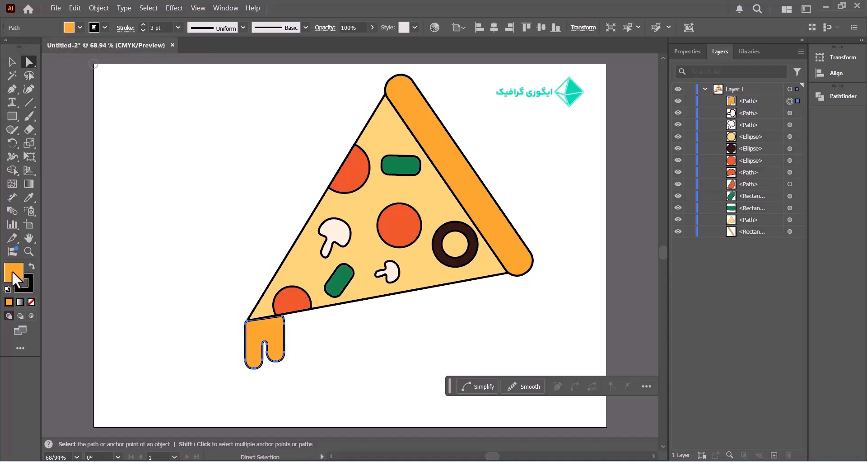
left_click(29, 198)
left_click(350, 207)
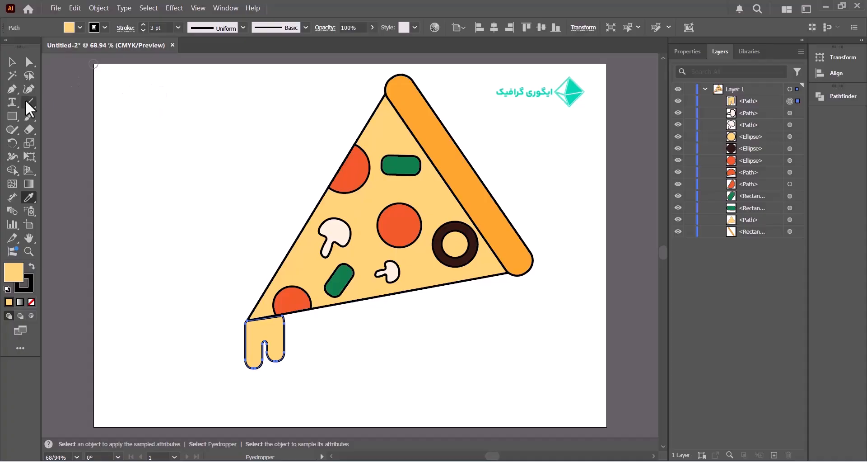
- Select the whole pizza artwork, including the toppings, crust and drips, and reduce its stroke weight to 1 pt
left_click(13, 62)
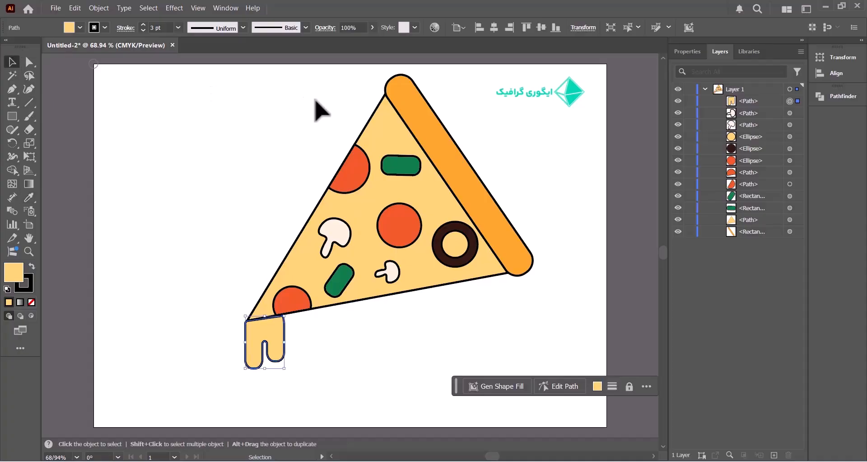
left_click_drag(554, 79, 175, 399)
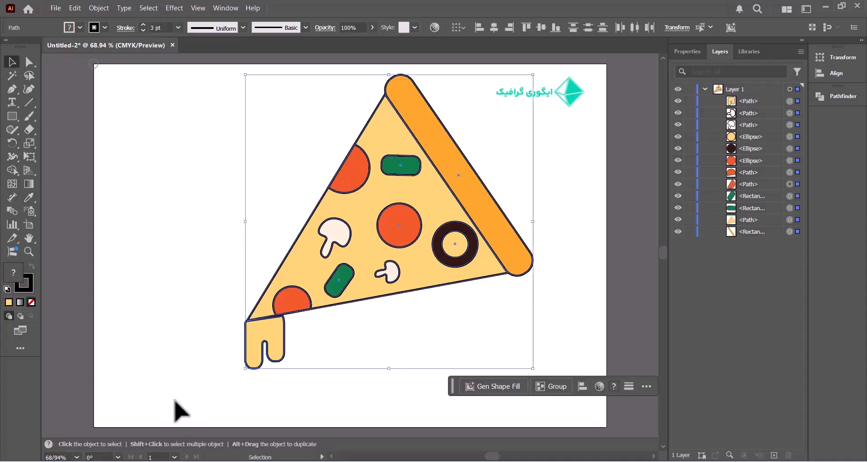
left_click(143, 30)
left_click(143, 31)
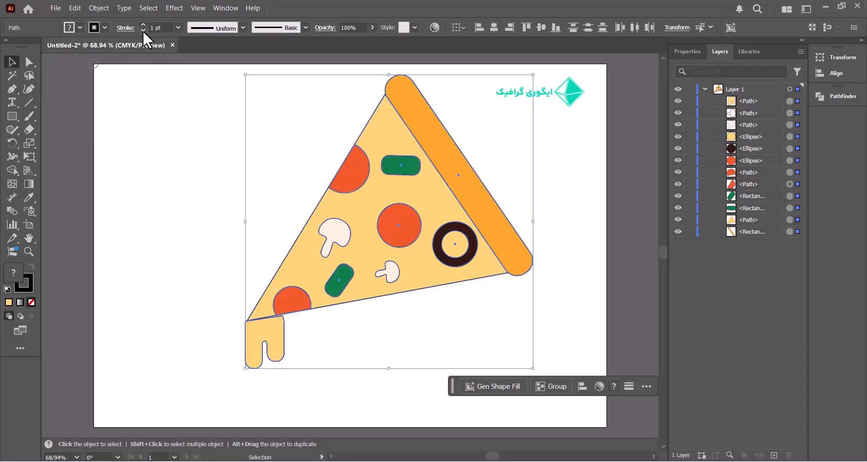
left_click(29, 61)
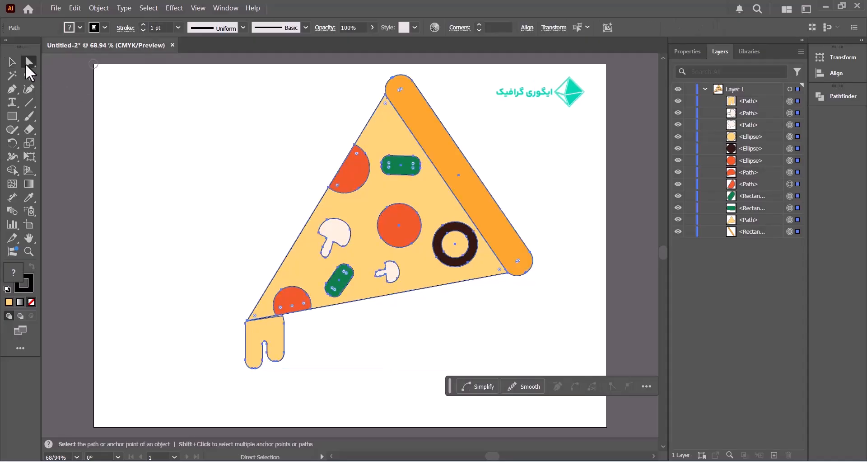
left_click(12, 62)
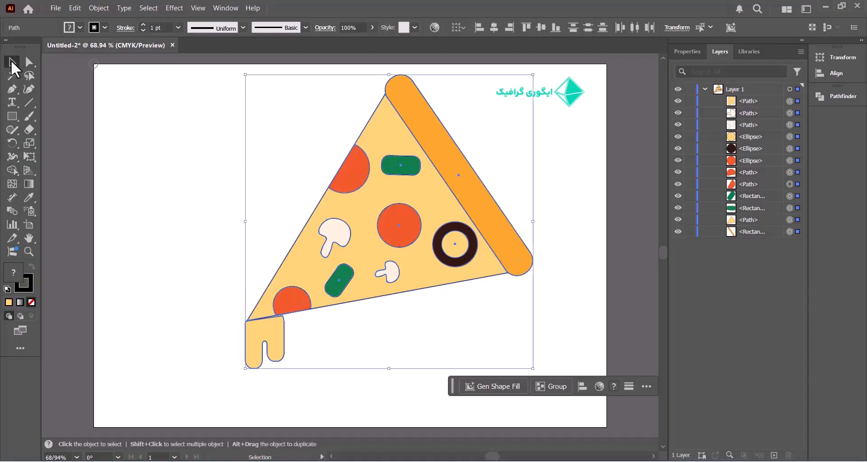
- Nudge the drip shape slightly right and up to meet the slice's tip, and narrow it from its right side
left_click(193, 245)
left_click(262, 358)
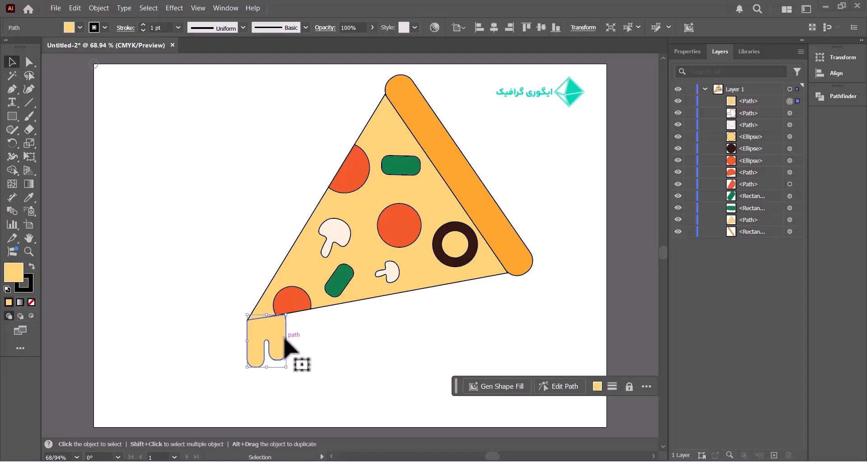
mouse_move(284, 338)
left_mouse_down()
mouse_move(261, 366)
mouse_move(275, 340)
left_mouse_up()
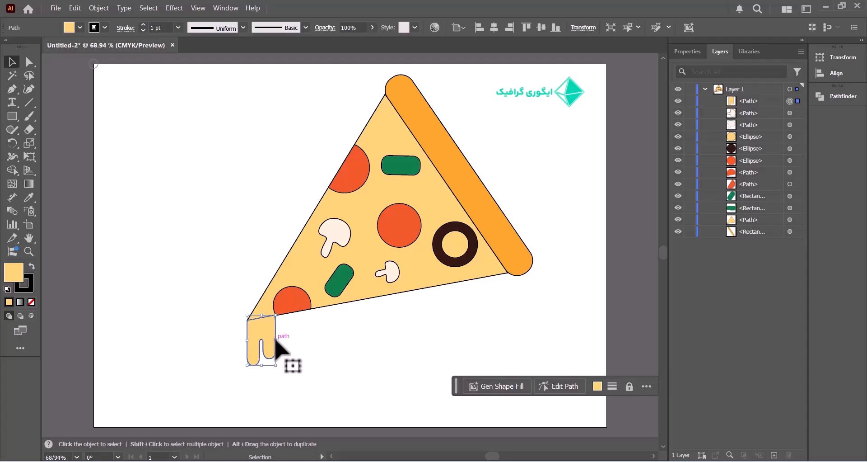
left_click(312, 345)
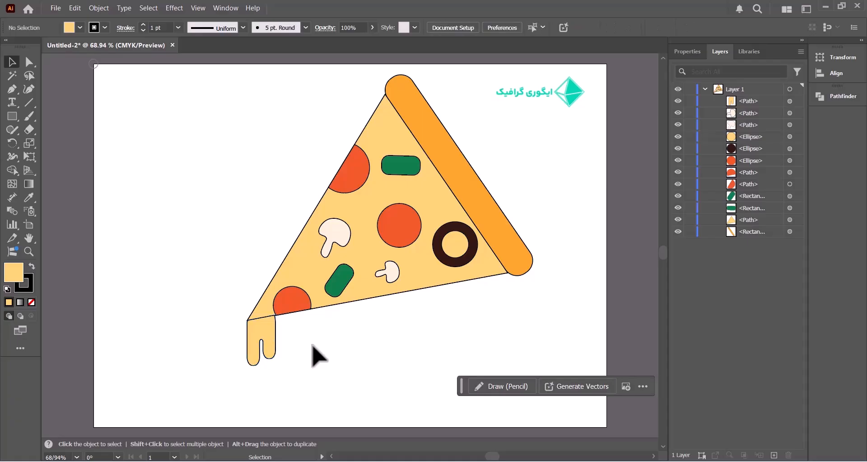